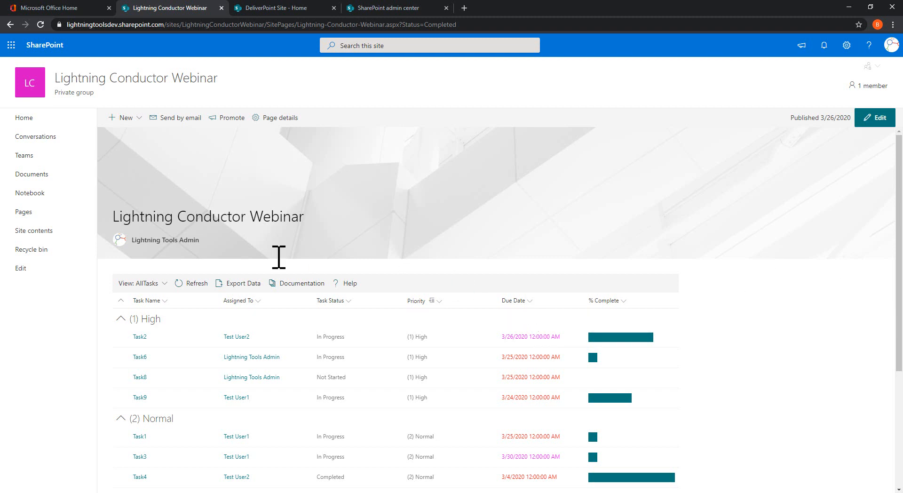
{"action": "scroll", "coordinate": [544, 375], "scroll_direction": "down", "scroll_amount": 3}
{"action": "scroll", "coordinate": [544, 375], "scroll_direction": "up", "scroll_amount": 3}
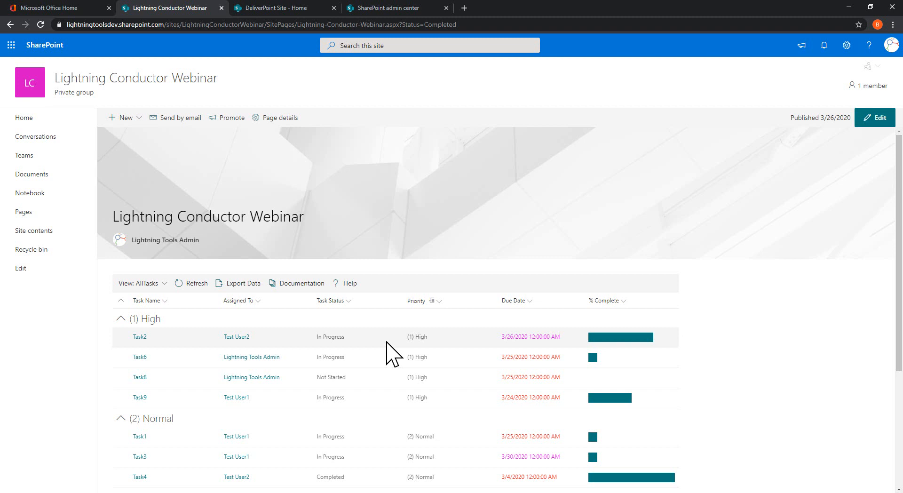
{"action": "left_click", "coordinate": [161, 284]}
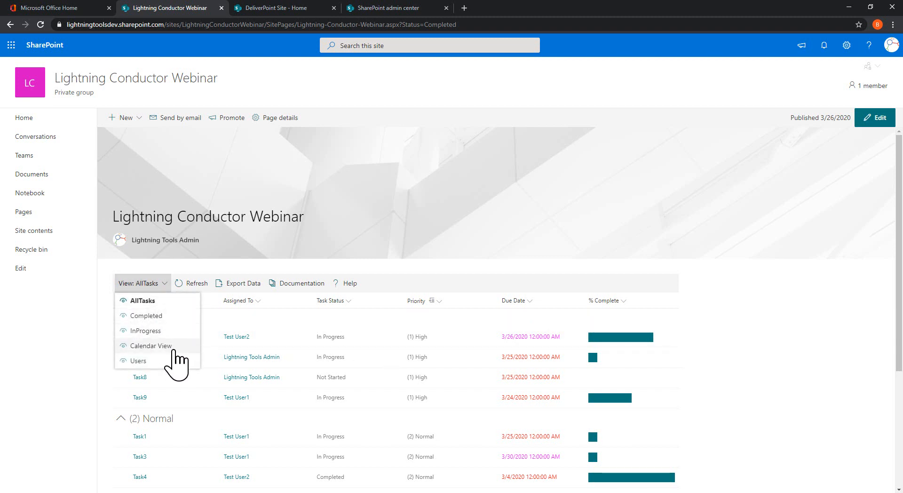
{"action": "left_click", "coordinate": [758, 352]}
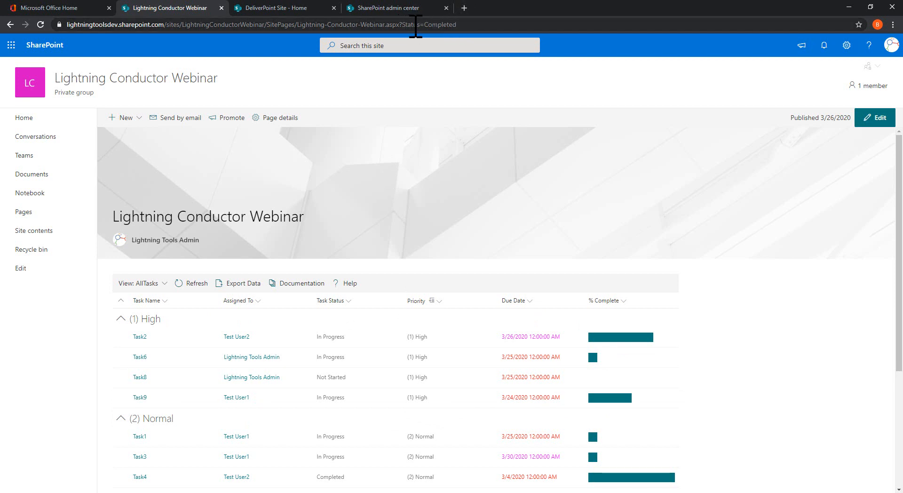
Replace the page URL's query string with TaskStatus=Completed and load the page
{"action": "left_click_drag", "start_coordinate": [405, 27], "coordinate": [484, 27]}
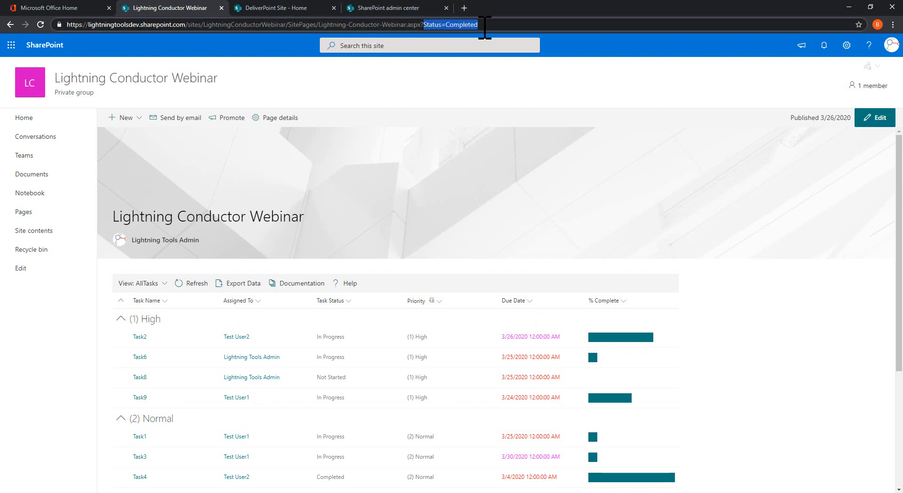
{"action": "key", "text": "BackSpace"}
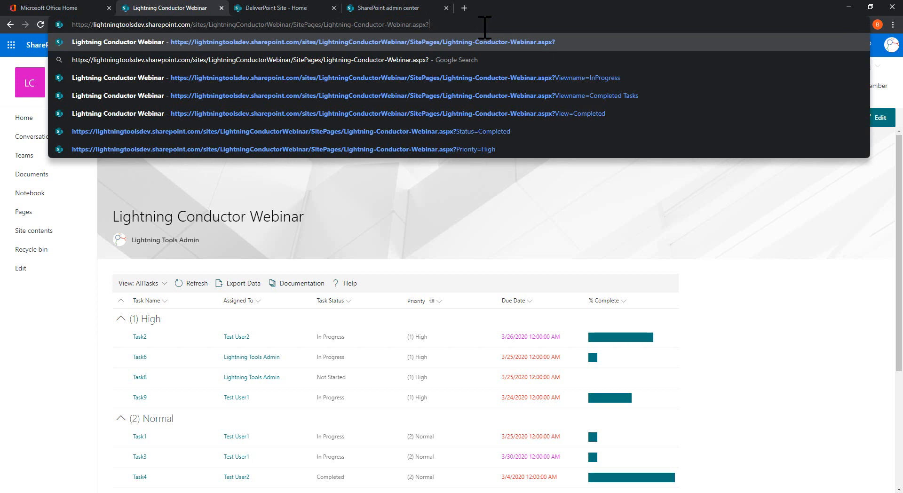
{"action": "type", "text": "Task"}
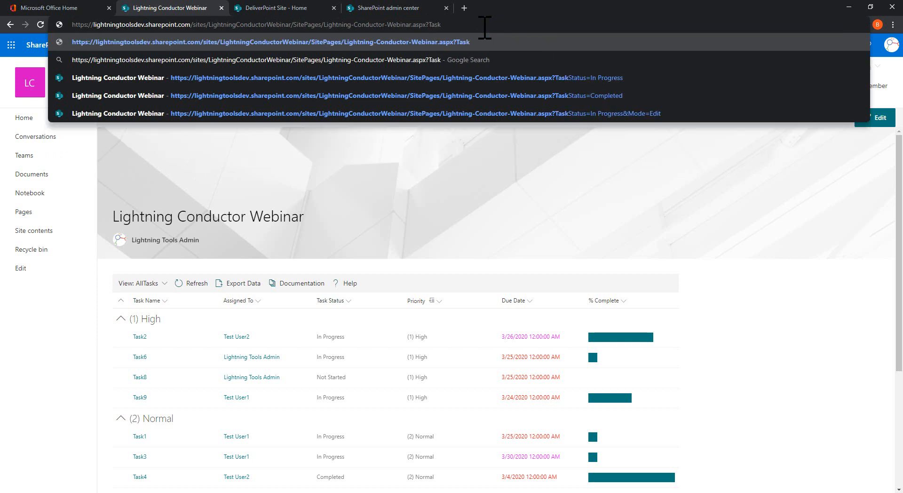
{"action": "type", "text": "Status"}
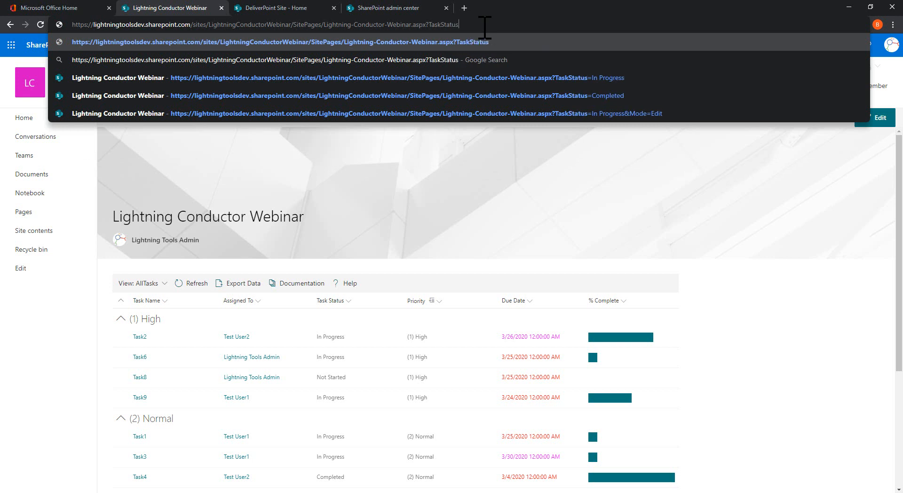
{"action": "type", "text": "=Com"}
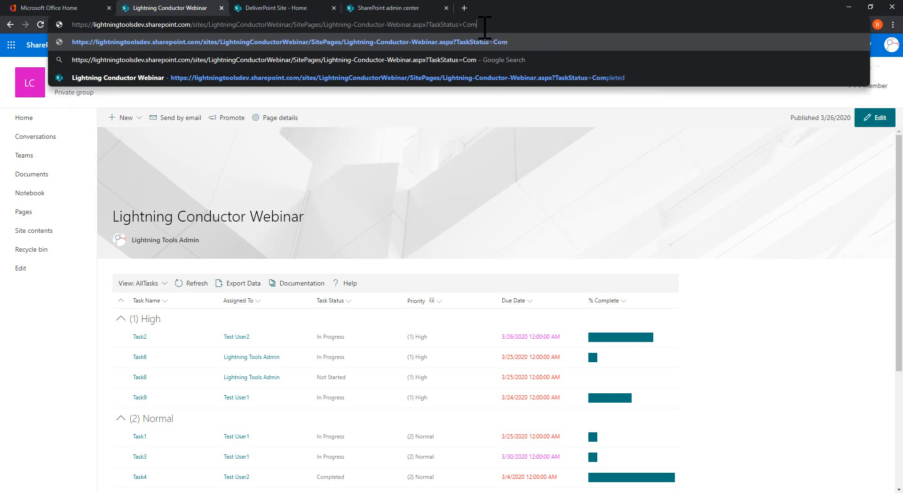
{"action": "type", "text": "pleted"}
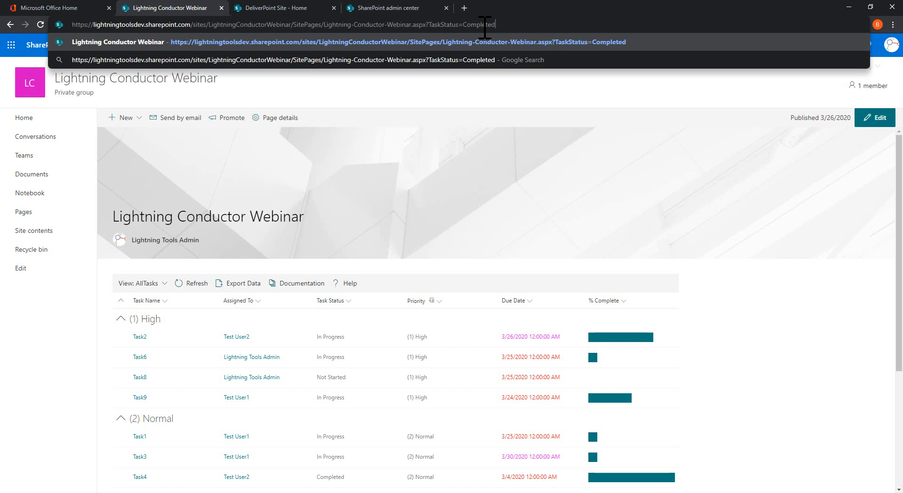
{"action": "key", "text": "Return"}
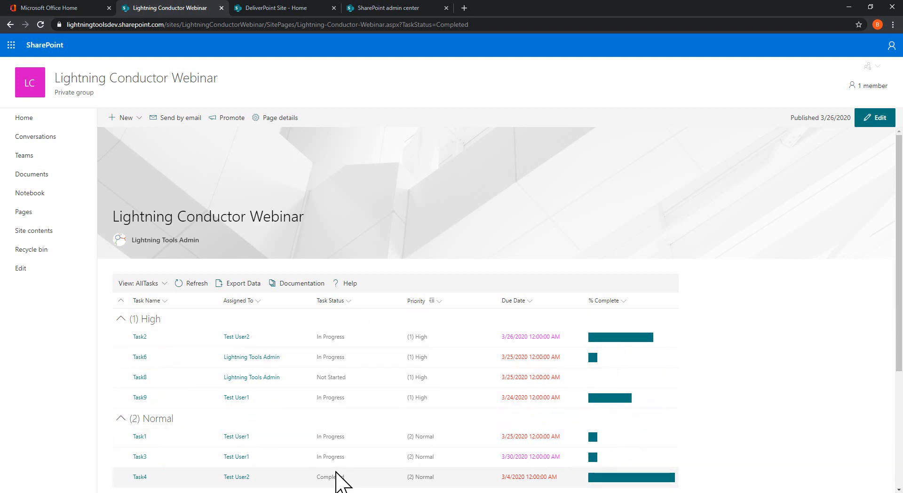
Open the Task Status column's basic filter configuration and connect the condition's value to the Page environment data source
{"action": "scroll", "coordinate": [333, 428], "scroll_direction": "down", "scroll_amount": 3}
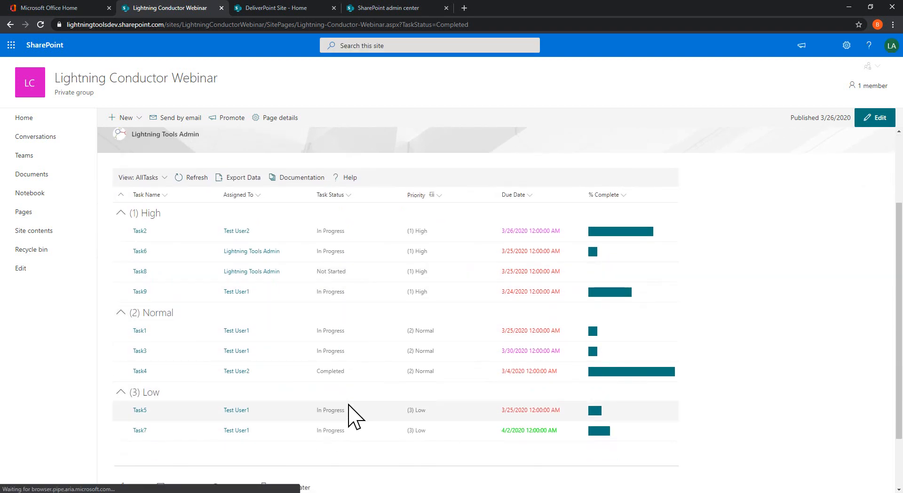
{"action": "left_click", "coordinate": [348, 196]}
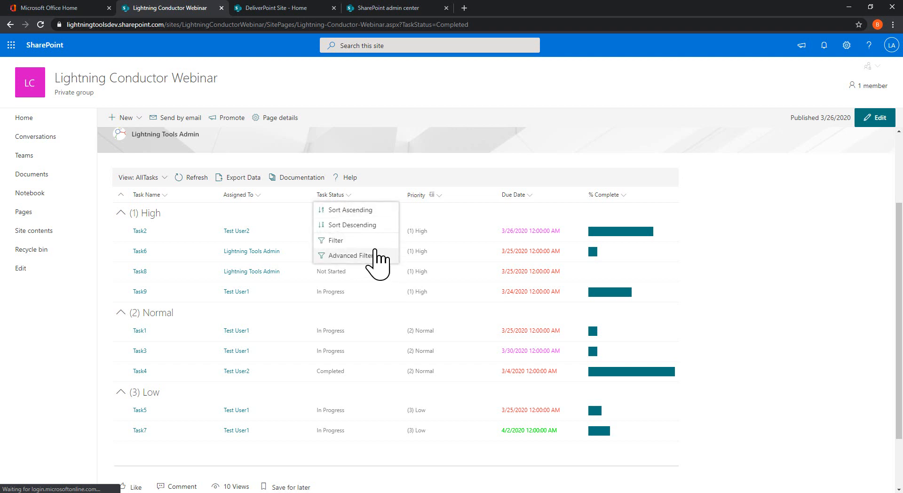
{"action": "left_click", "coordinate": [350, 241]}
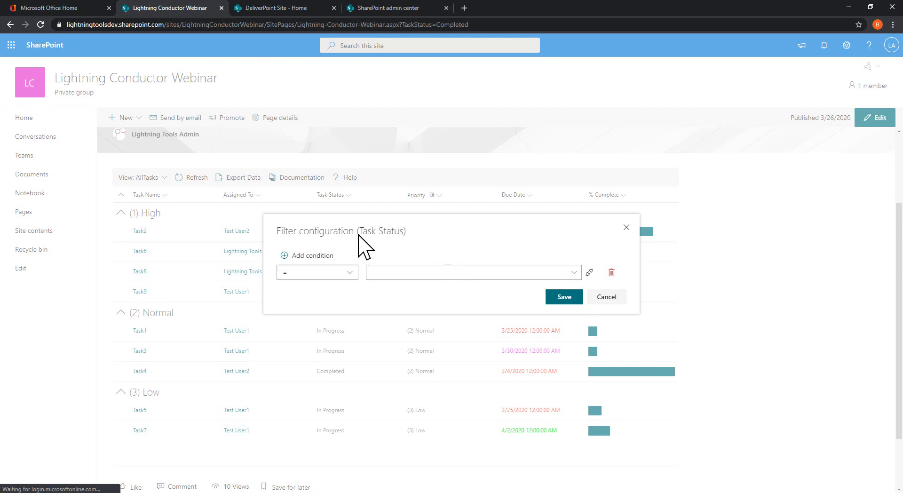
{"action": "left_click", "coordinate": [574, 272]}
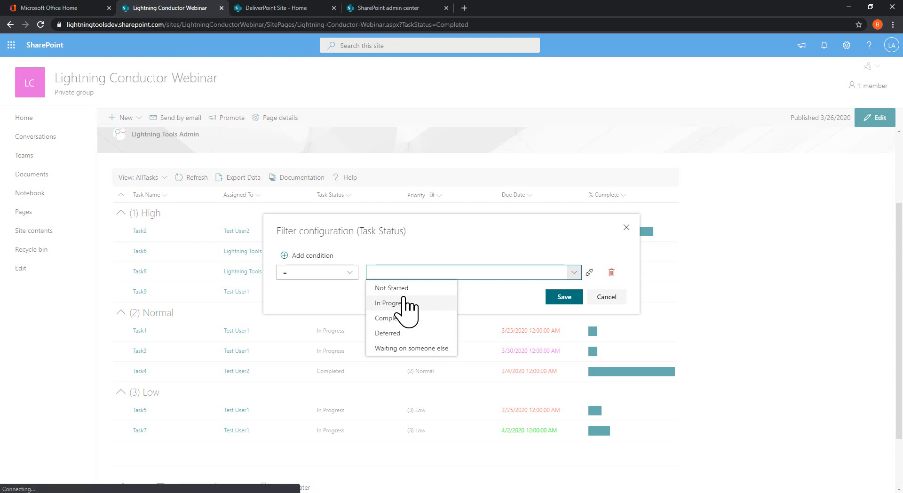
{"action": "left_click", "coordinate": [452, 257]}
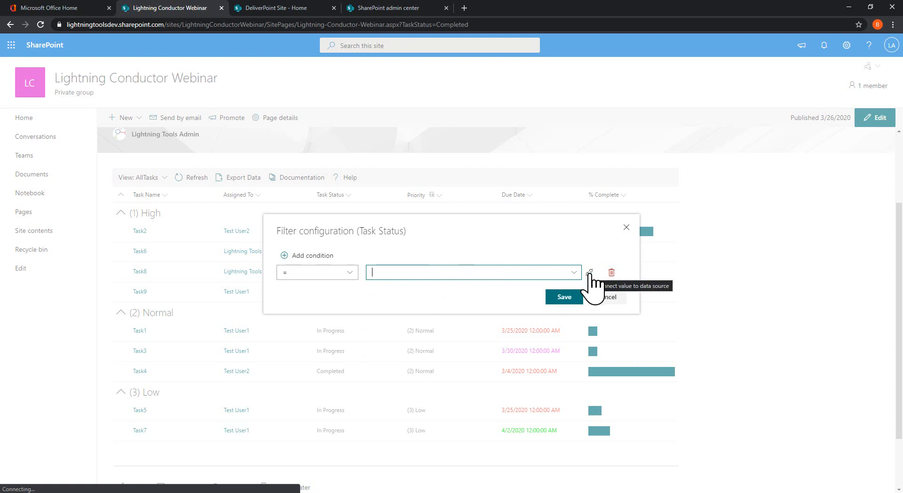
{"action": "left_click", "coordinate": [591, 273]}
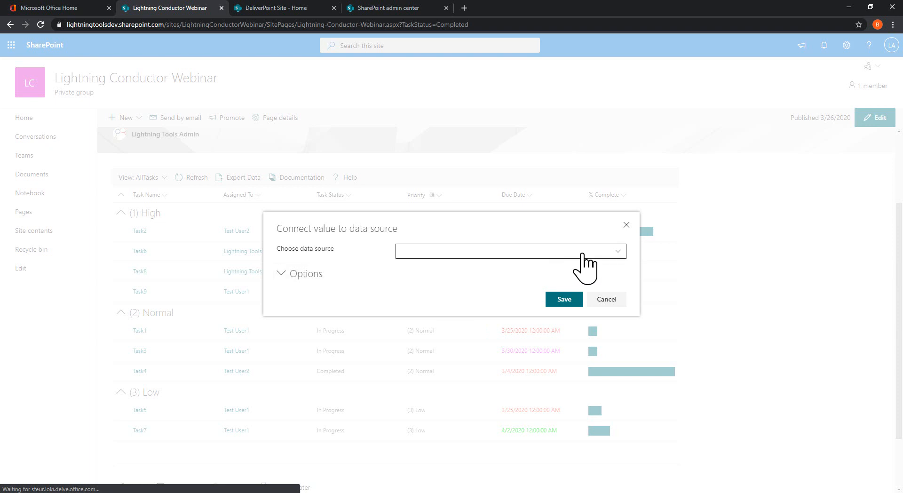
{"action": "left_click", "coordinate": [614, 254]}
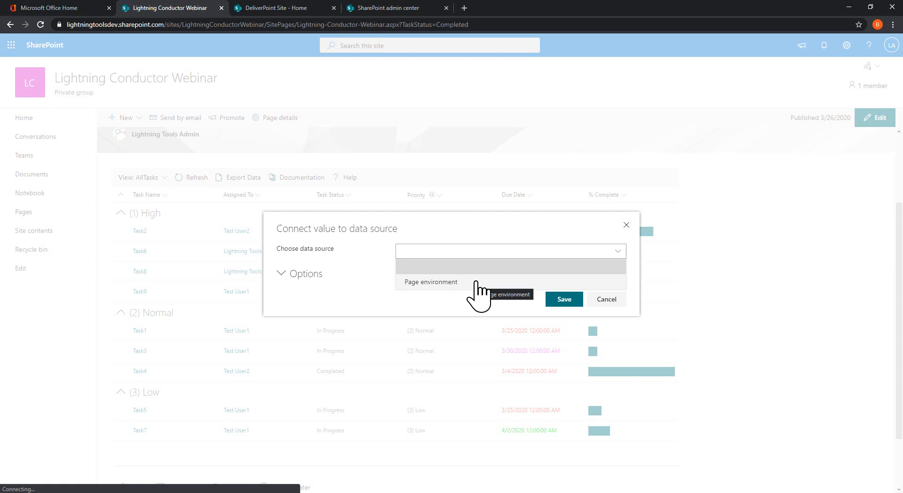
{"action": "left_click", "coordinate": [446, 282]}
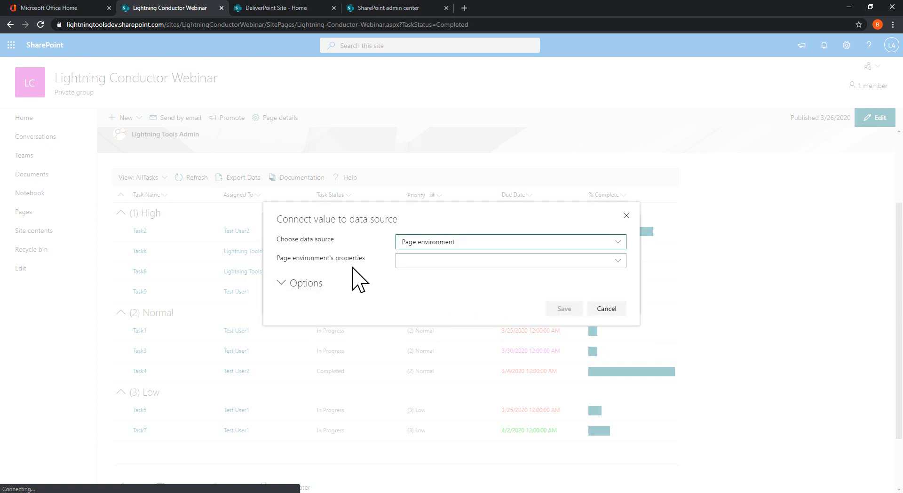
Browse the properties offered under Site properties and Current user information for the Page environment source
{"action": "left_click", "coordinate": [613, 261]}
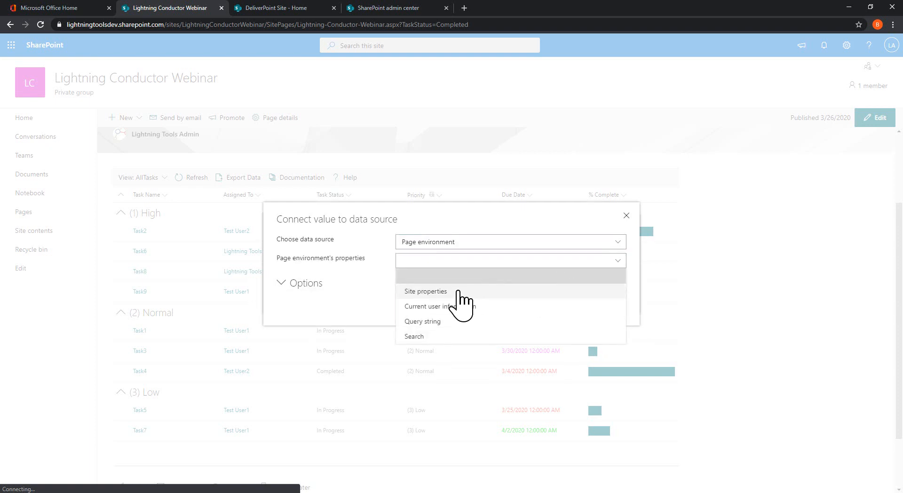
{"action": "left_click", "coordinate": [454, 292]}
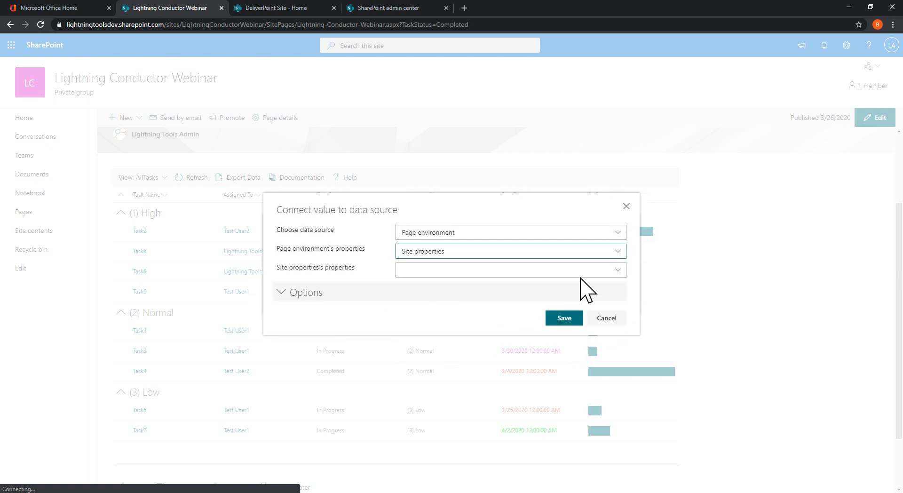
{"action": "left_click", "coordinate": [617, 269]}
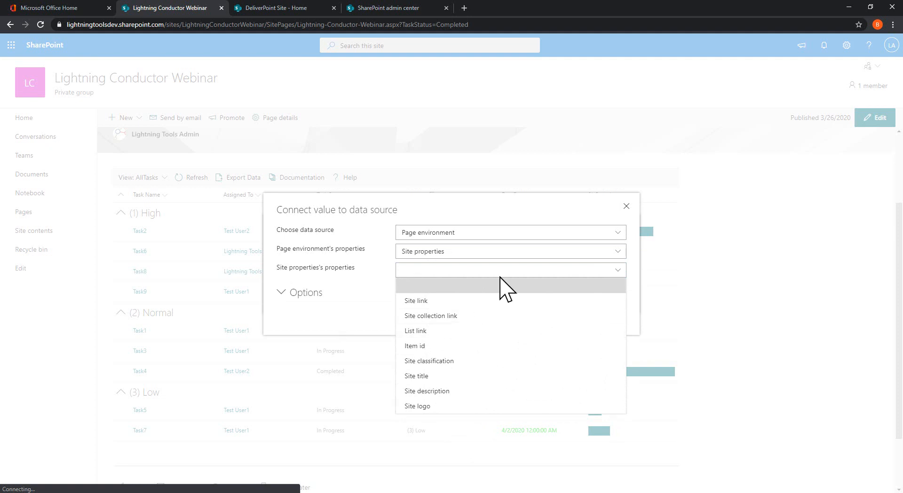
{"action": "left_click", "coordinate": [600, 252]}
{"action": "left_click", "coordinate": [473, 297]}
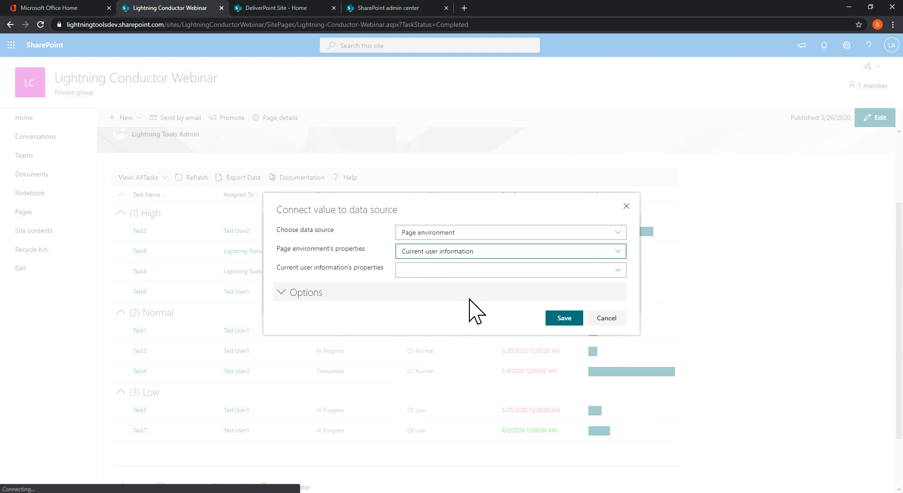
{"action": "left_click", "coordinate": [551, 272]}
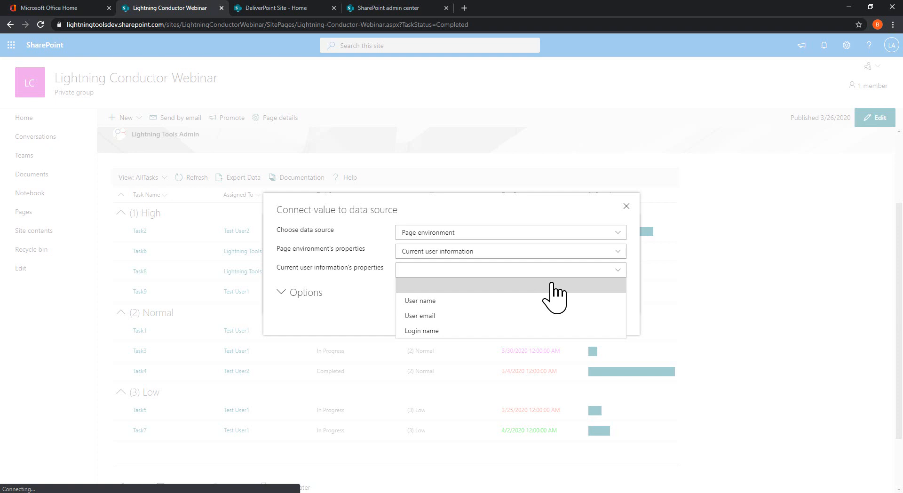
Connect the filter value to the TaskStatus parameter under Query string, Query parameters, and save both the connection and the filter
{"action": "left_click", "coordinate": [560, 251]}
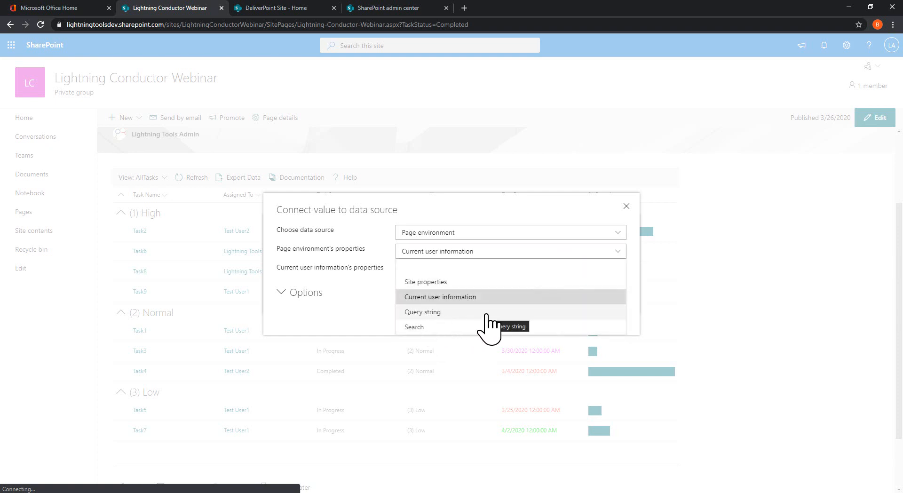
{"action": "left_click", "coordinate": [458, 313]}
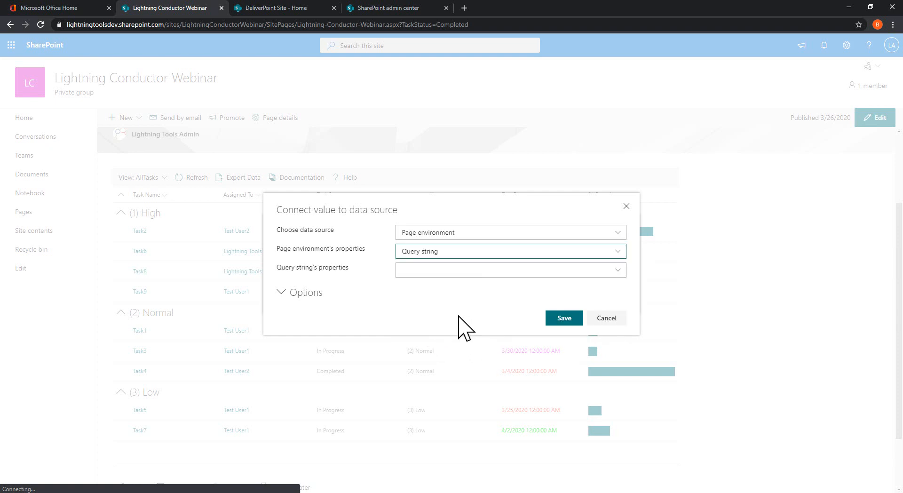
{"action": "left_click", "coordinate": [616, 272]}
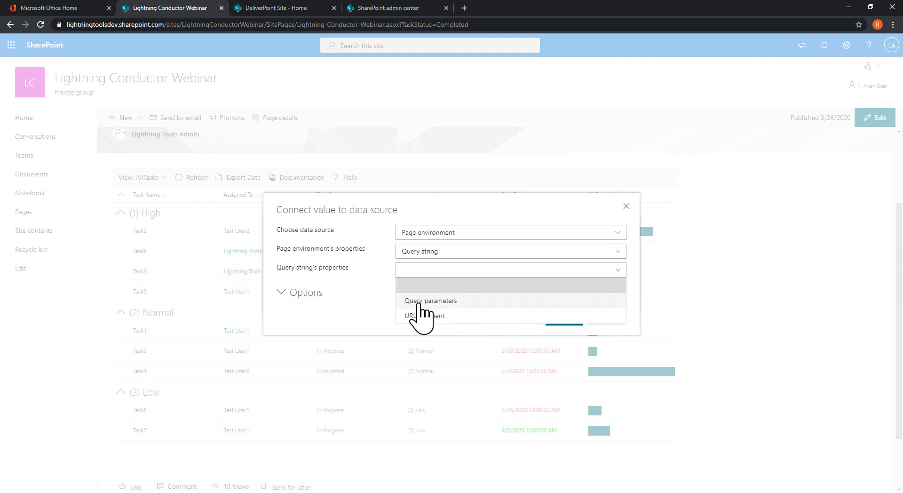
{"action": "left_click", "coordinate": [464, 303]}
{"action": "left_click", "coordinate": [449, 281]}
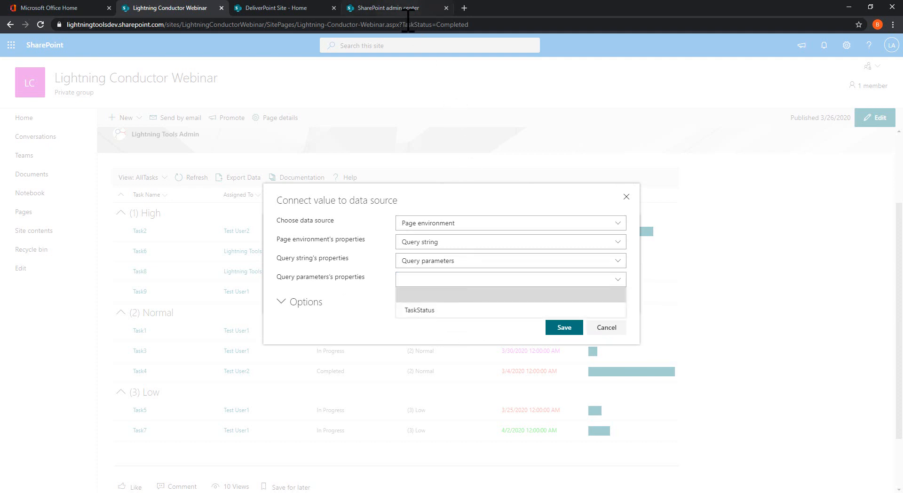
{"action": "left_click", "coordinate": [459, 310]}
{"action": "left_click", "coordinate": [564, 327]}
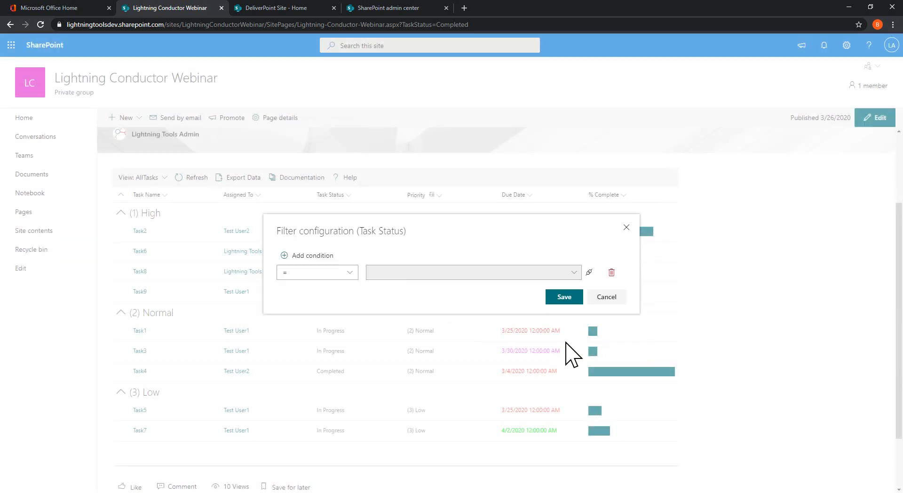
{"action": "left_click", "coordinate": [564, 296]}
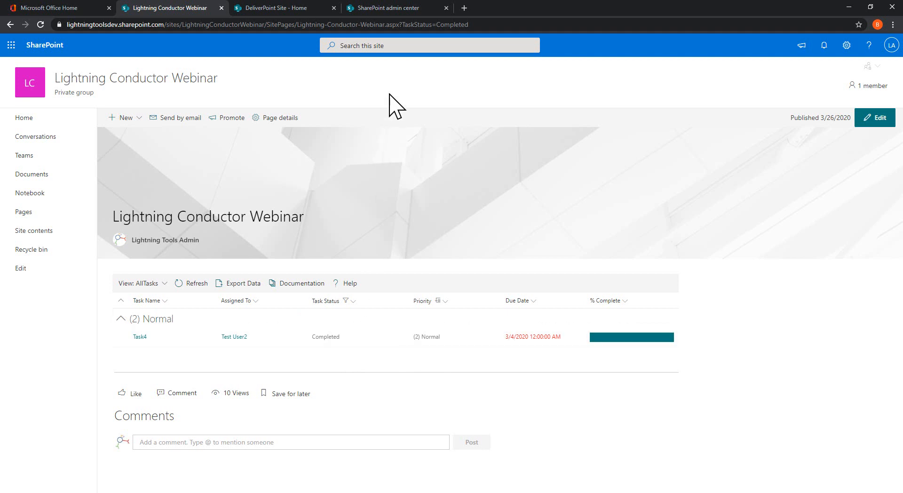
Change the TaskStatus value in the page URL to In Progress and load the page
{"action": "left_click", "coordinate": [441, 26]}
{"action": "left_click", "coordinate": [441, 27]}
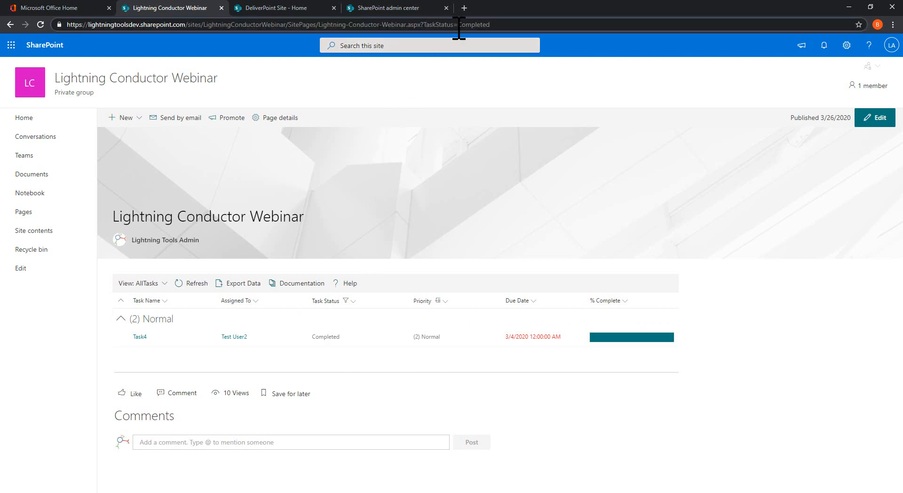
{"action": "left_click_drag", "start_coordinate": [459, 27], "coordinate": [527, 31]}
{"action": "type", "text": "In"}
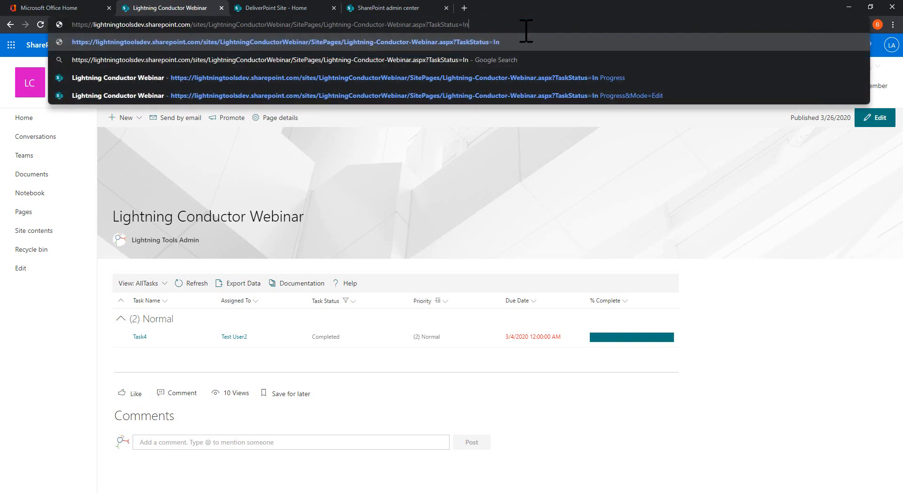
{"action": "type", "text": " Progress"}
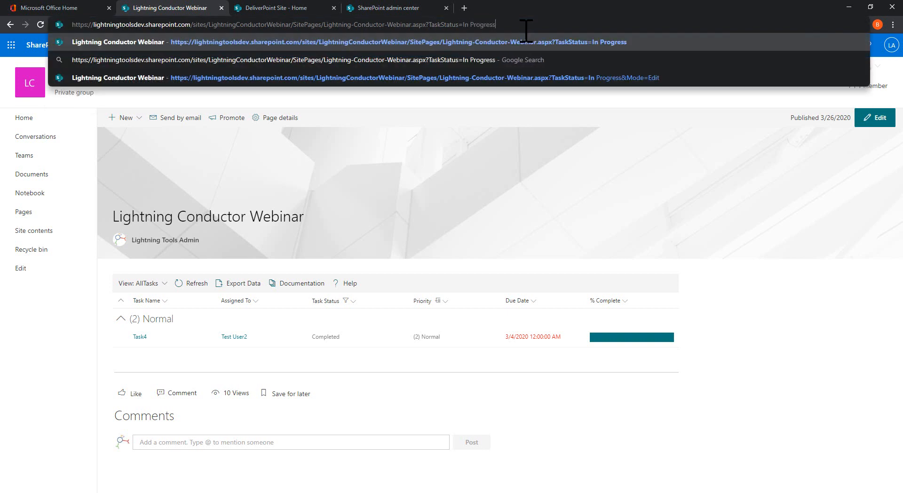
{"action": "key", "text": "Return"}
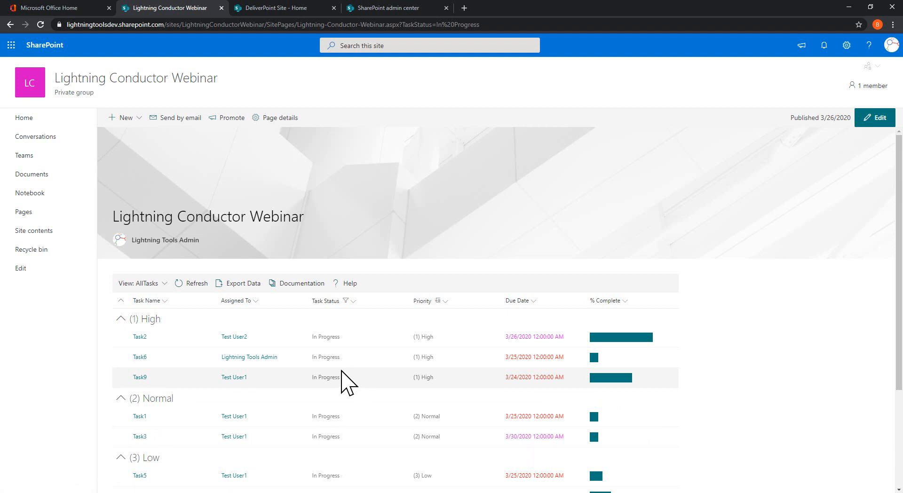
Clear the filter on the Task Status column
{"action": "left_click", "coordinate": [350, 301]}
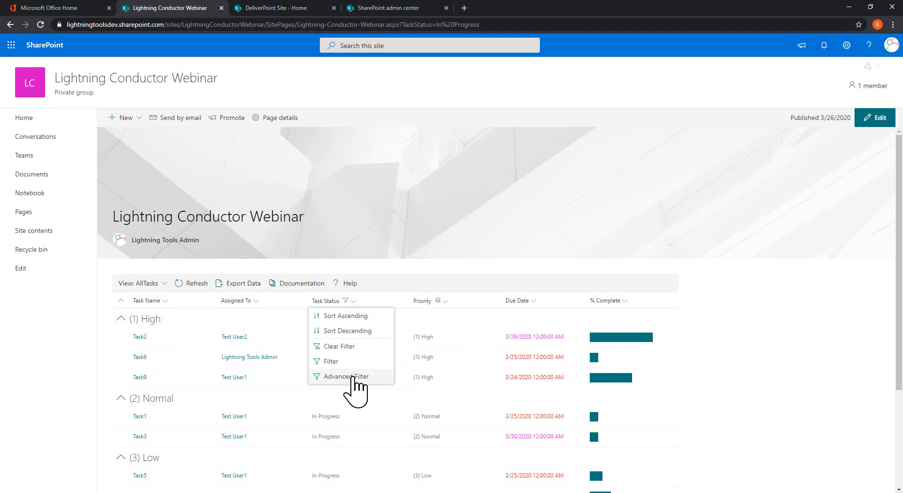
{"action": "left_click", "coordinate": [346, 347]}
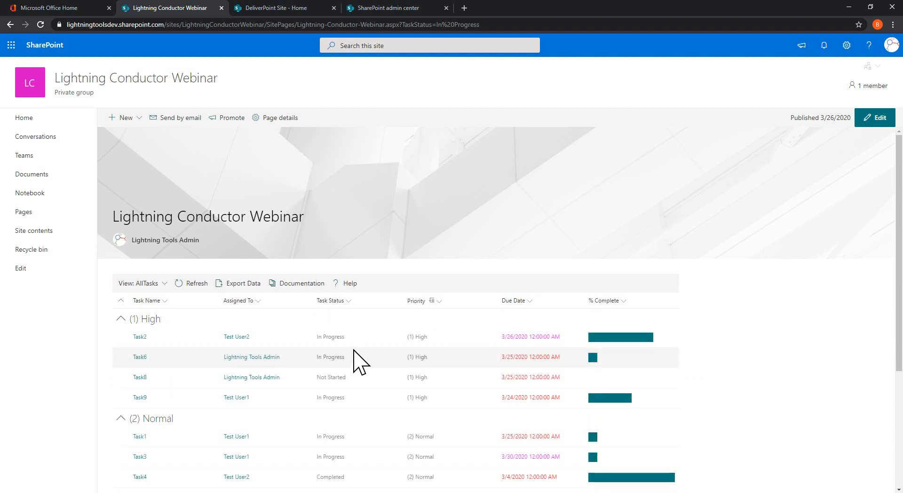
Display the task list in the Completed, InProgress and Calendar View views in turn, and return to AllTasks
{"action": "left_click", "coordinate": [164, 285]}
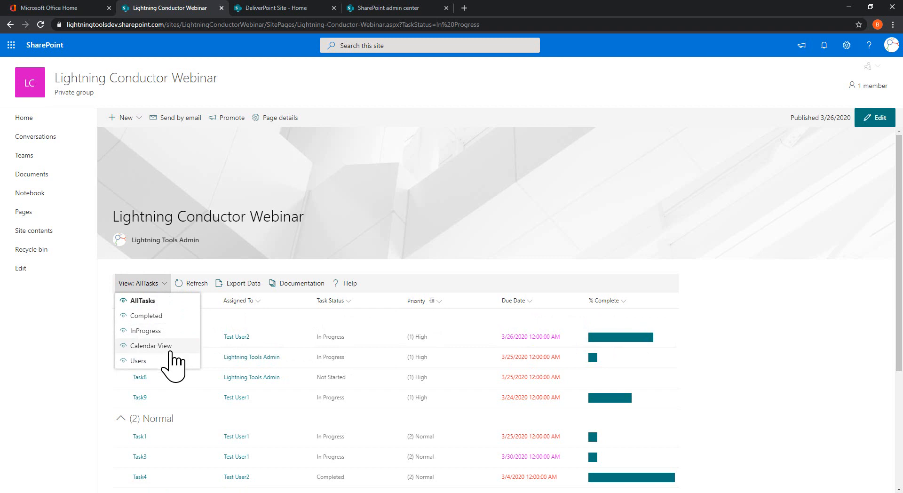
{"action": "left_click", "coordinate": [156, 316]}
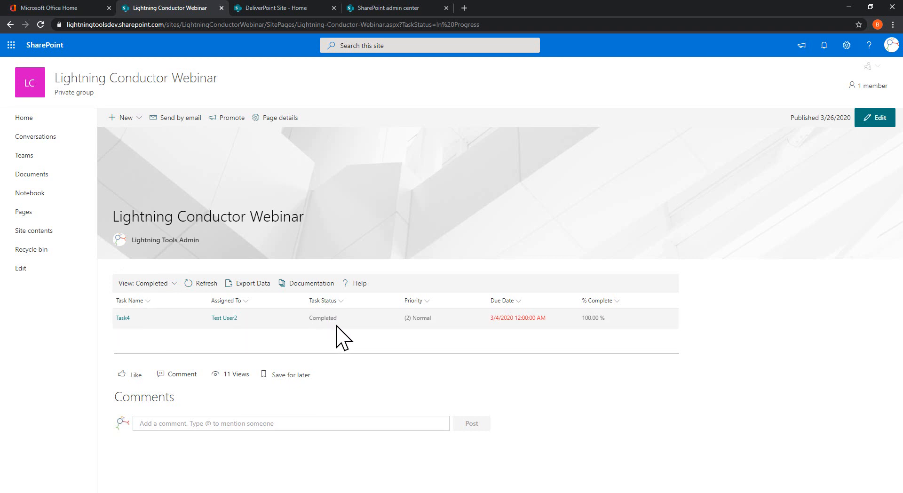
{"action": "left_click", "coordinate": [173, 284]}
{"action": "left_click", "coordinate": [178, 332]}
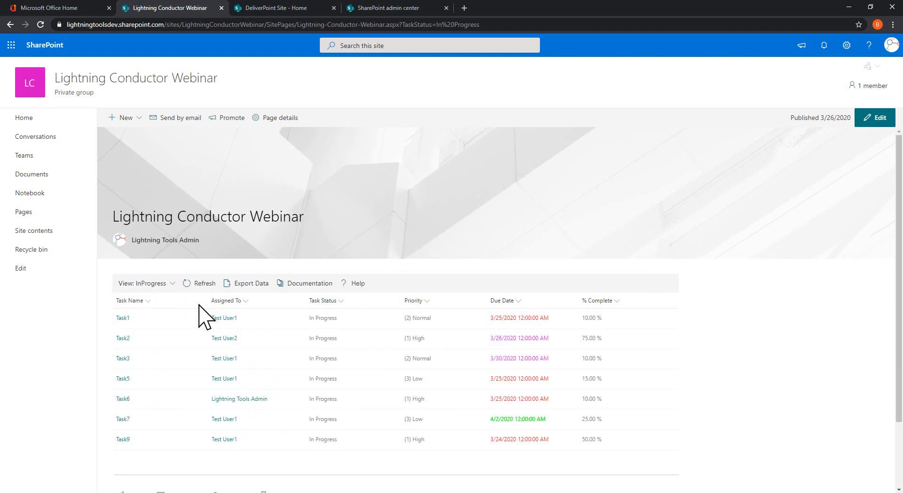
{"action": "left_click", "coordinate": [172, 283]}
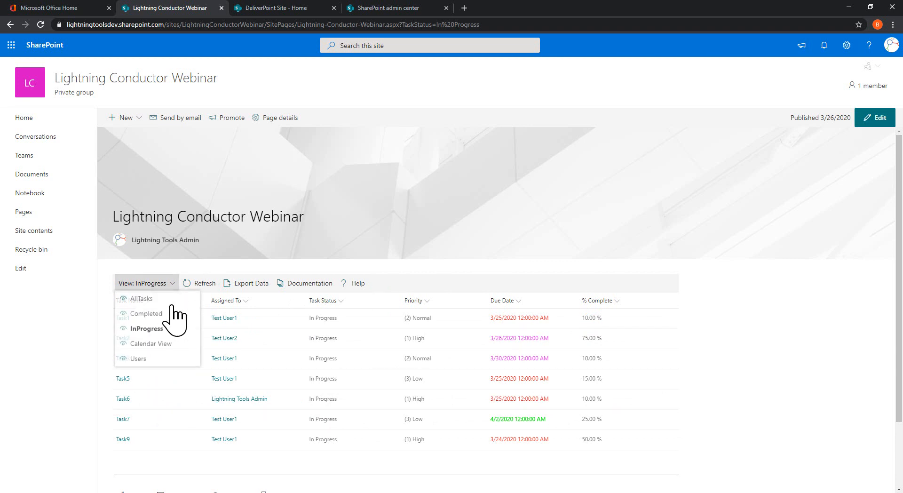
{"action": "left_click", "coordinate": [150, 345]}
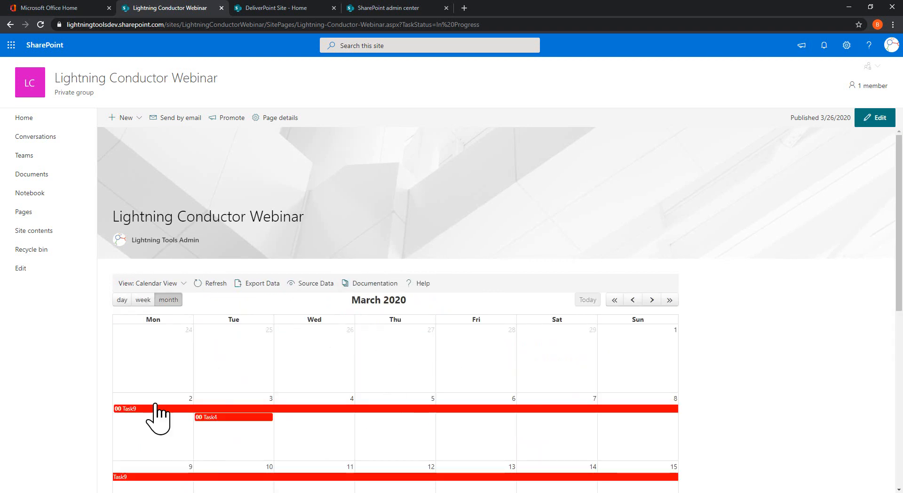
{"action": "left_click", "coordinate": [184, 283]}
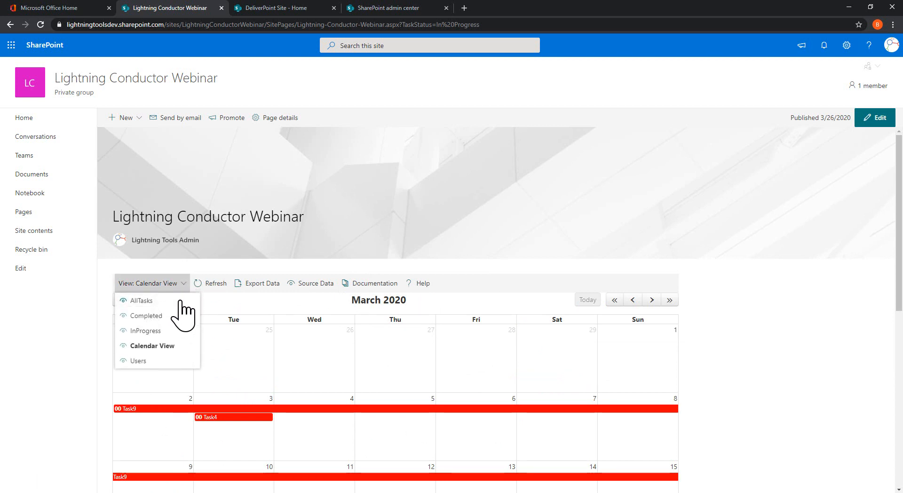
{"action": "left_click", "coordinate": [174, 301]}
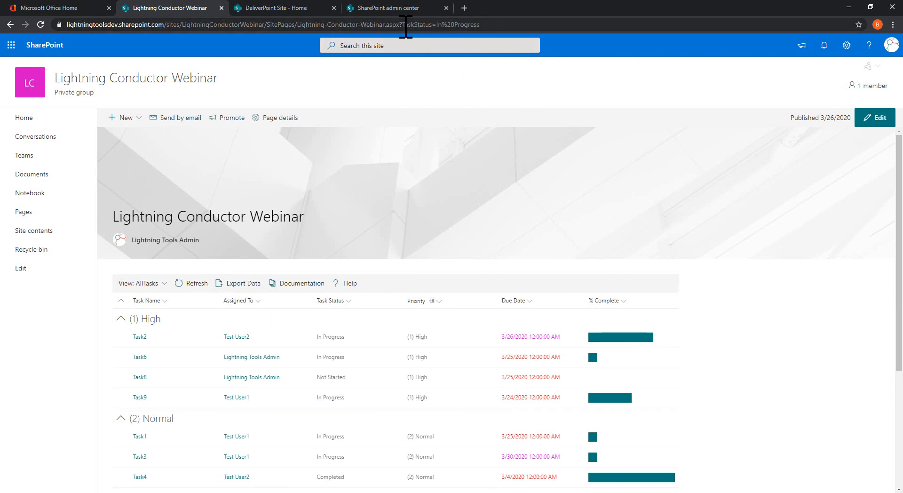
Replace the TaskStatus query string in the page URL with ViewName=AllTasks and load the page
{"action": "left_click_drag", "start_coordinate": [405, 27], "coordinate": [581, 28]}
{"action": "key", "text": "BackSpace"}
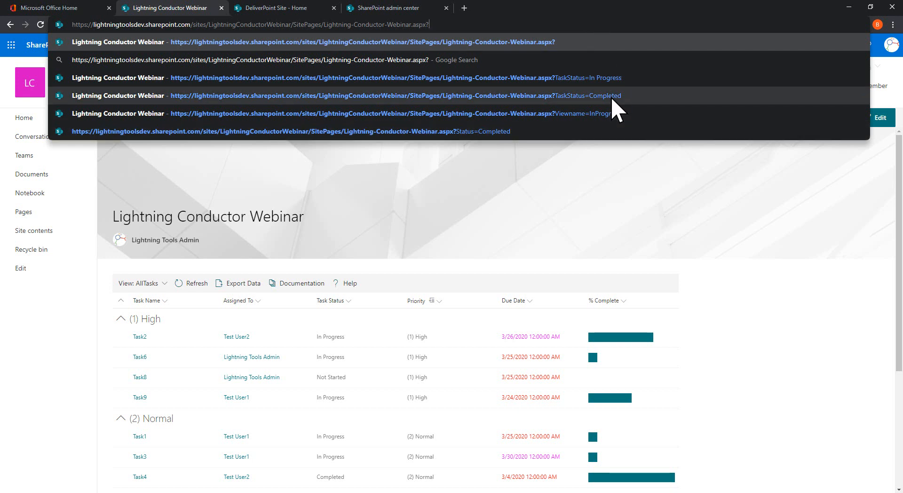
{"action": "type", "text": "ViewName="}
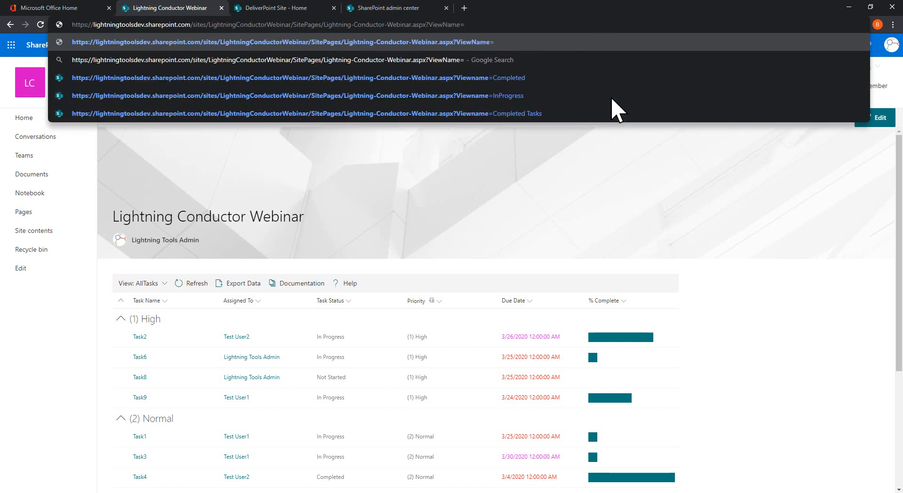
{"action": "type", "text": "AllTasks"}
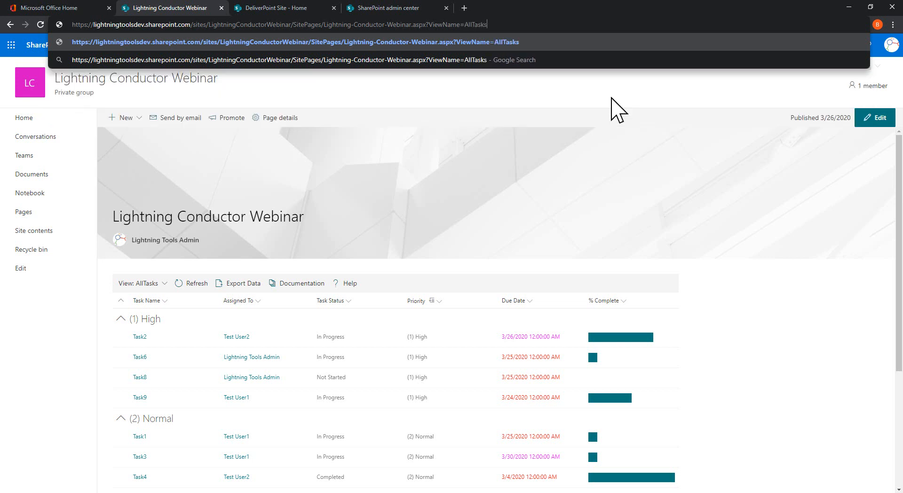
{"action": "key", "text": "Return"}
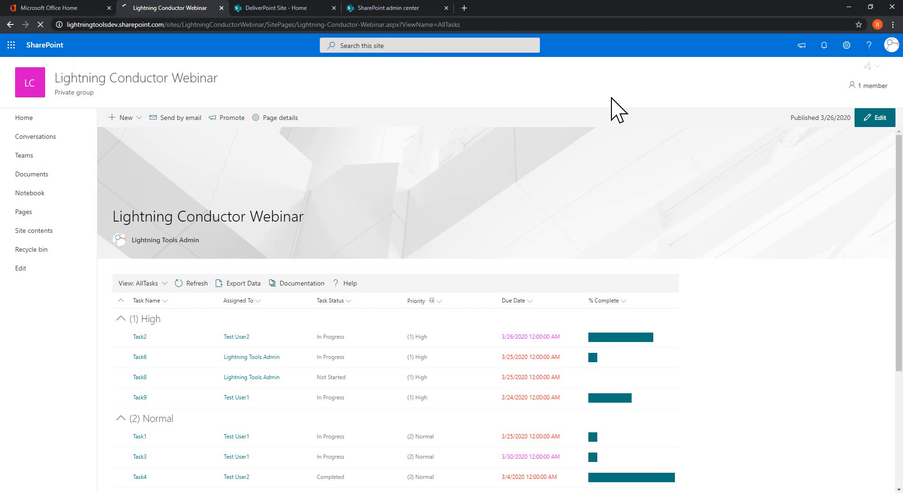
Put the page in edit mode and open the Connect Current View settings of the Lightning Conductor web part
{"action": "left_click", "coordinate": [873, 120]}
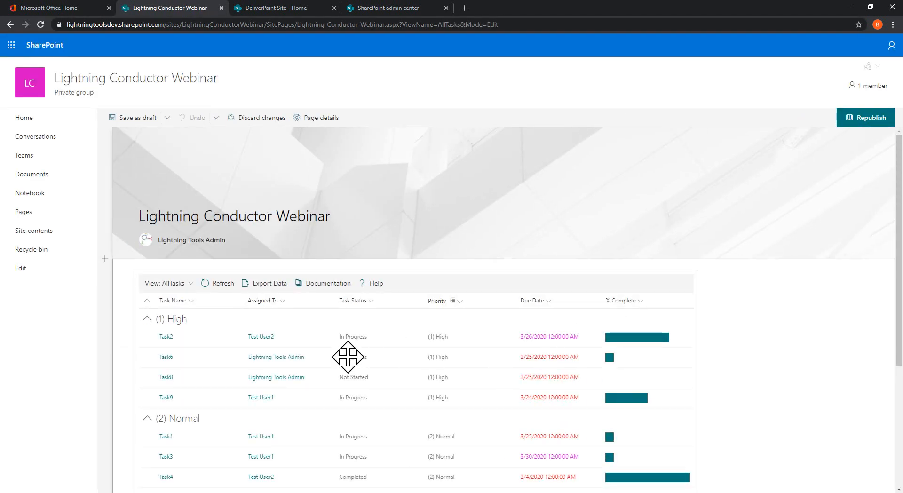
{"action": "left_click", "coordinate": [422, 286]}
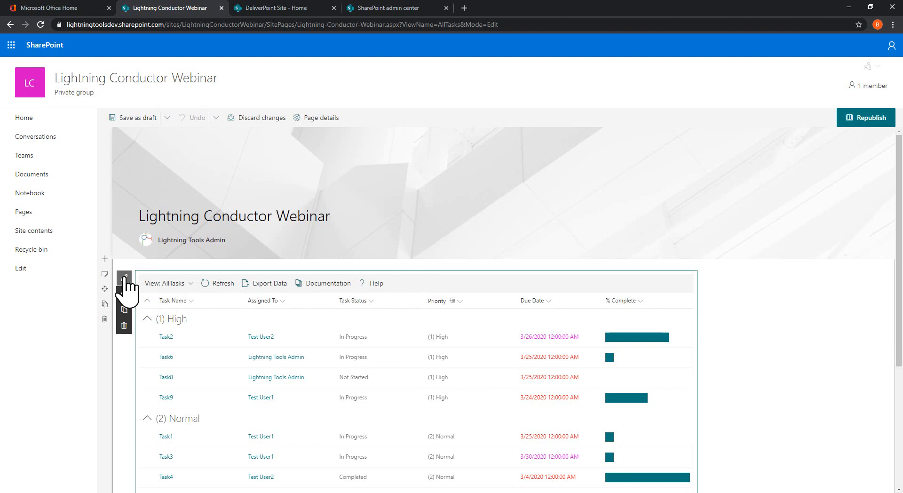
{"action": "left_click", "coordinate": [124, 278]}
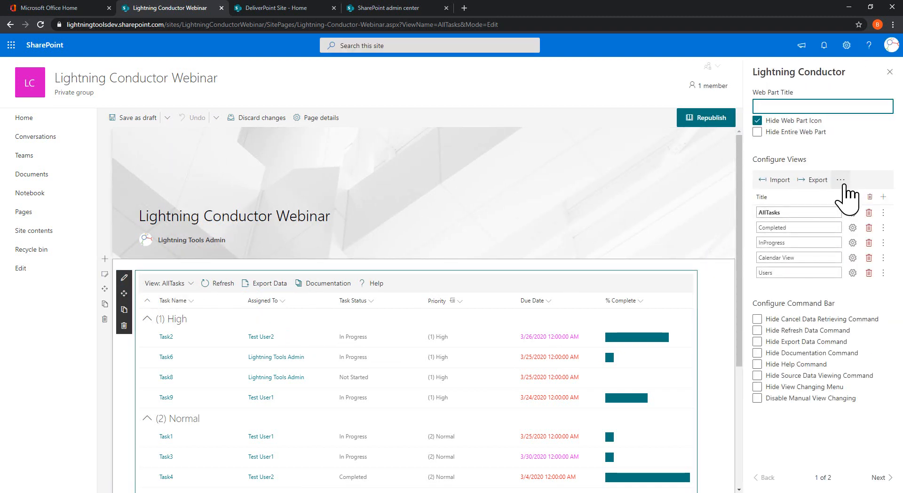
{"action": "left_click", "coordinate": [844, 186]}
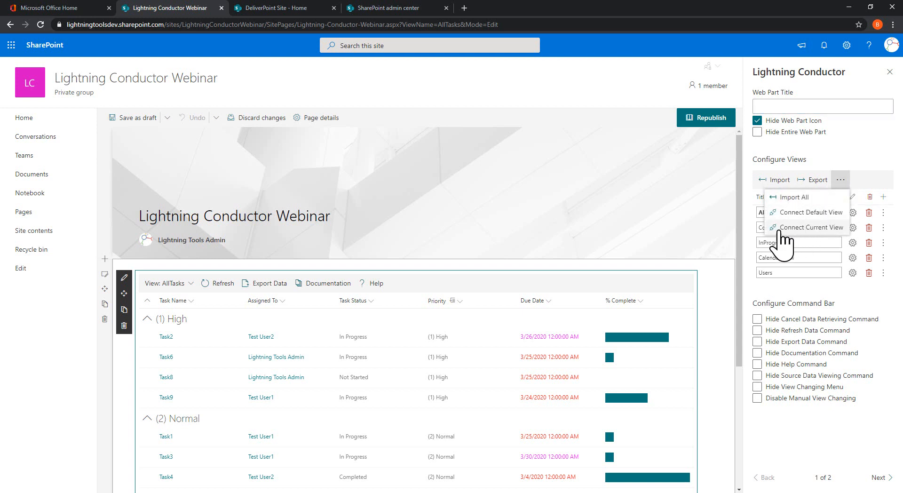
{"action": "left_click", "coordinate": [805, 228]}
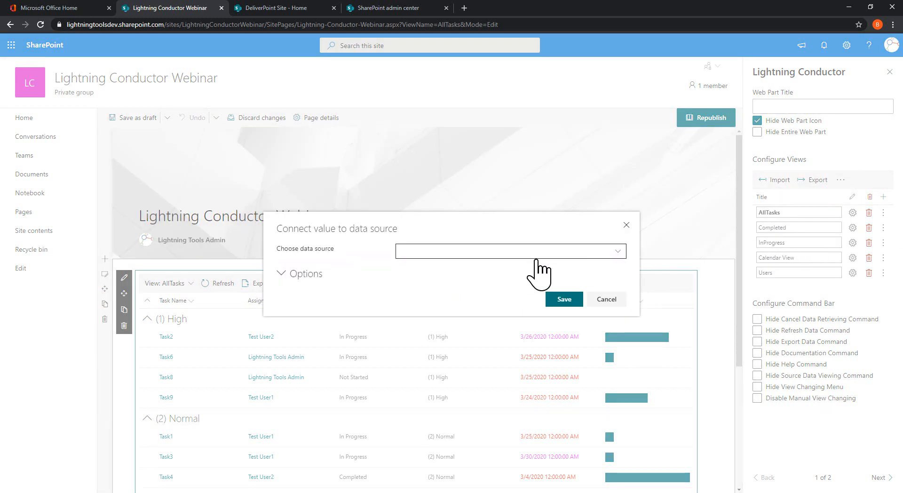
Connect the current view to Page environment, Query string, Query parameters, ViewName, save the connection and republish the page
{"action": "left_click", "coordinate": [616, 252]}
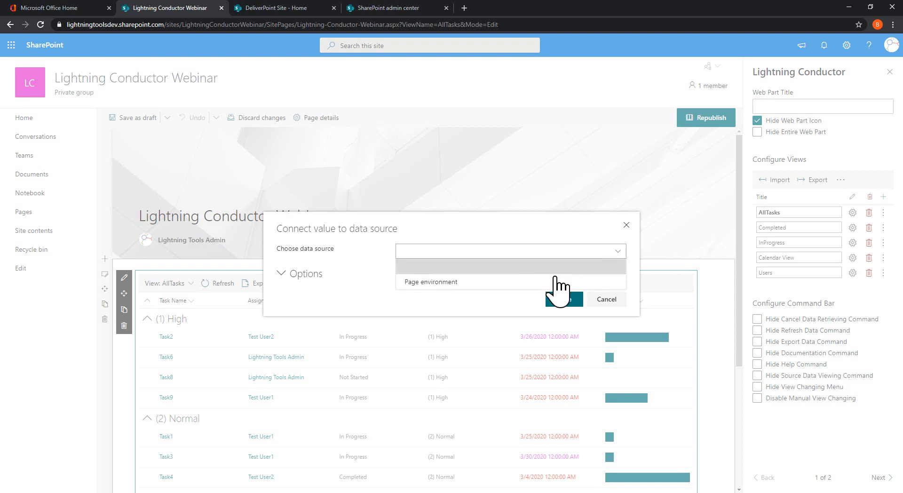
{"action": "left_click", "coordinate": [555, 282]}
{"action": "left_click", "coordinate": [541, 260]}
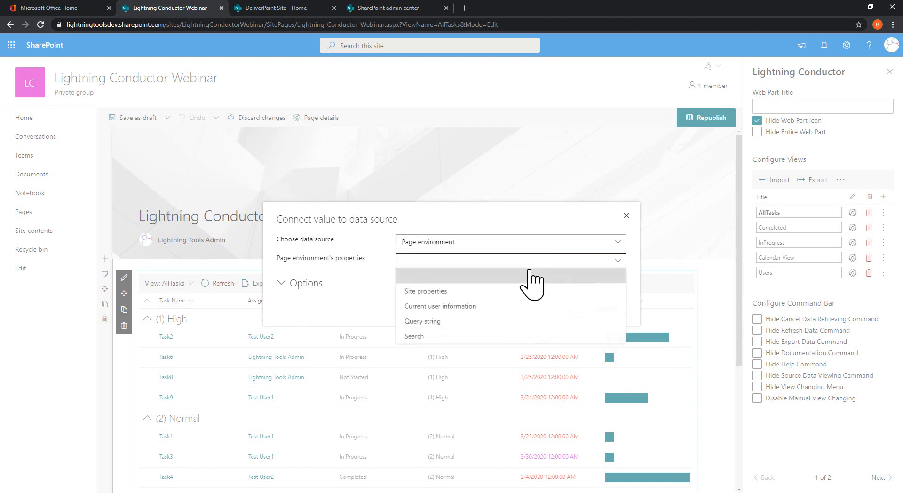
{"action": "left_click", "coordinate": [453, 321]}
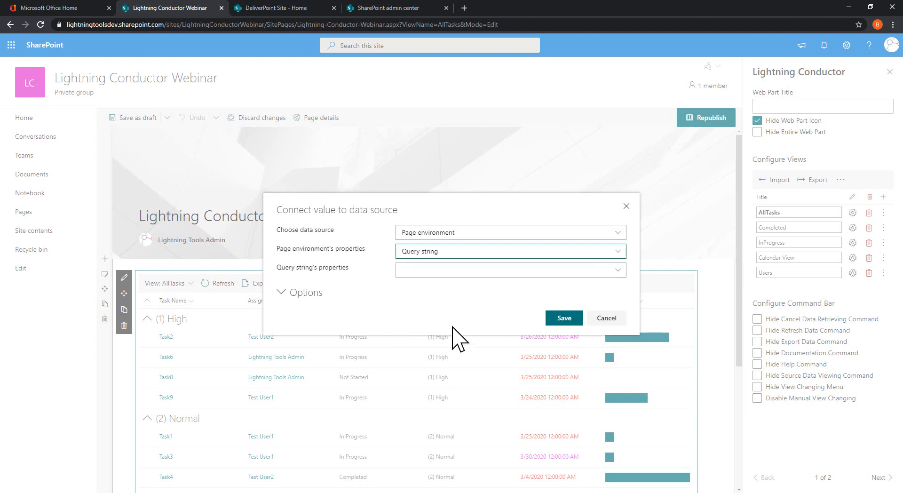
{"action": "left_click", "coordinate": [616, 270]}
{"action": "left_click", "coordinate": [501, 301]}
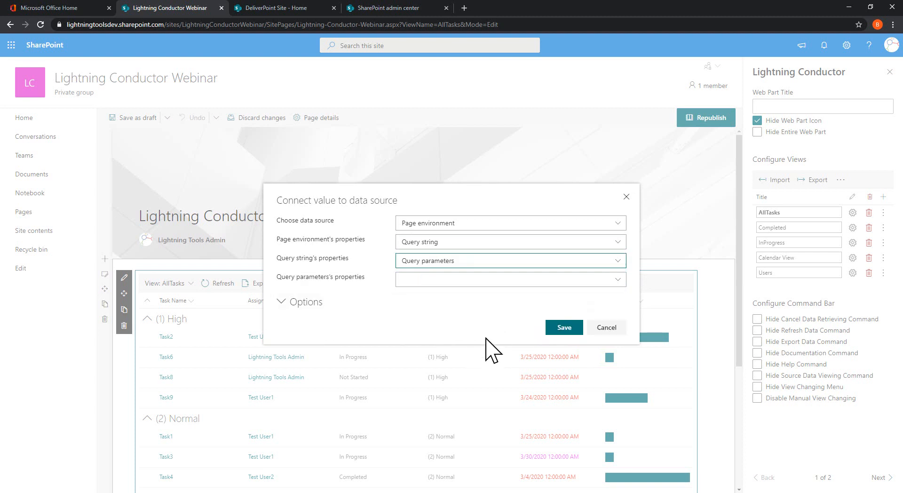
{"action": "left_click", "coordinate": [614, 279]}
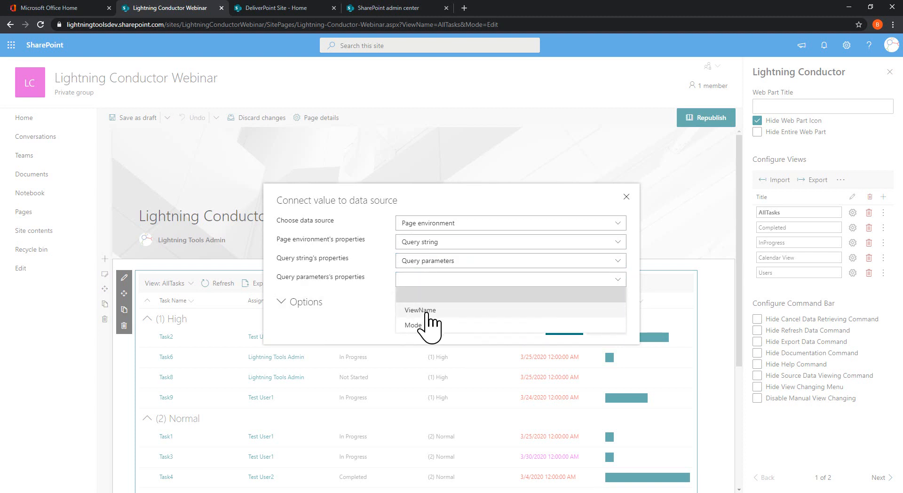
{"action": "left_click", "coordinate": [463, 310]}
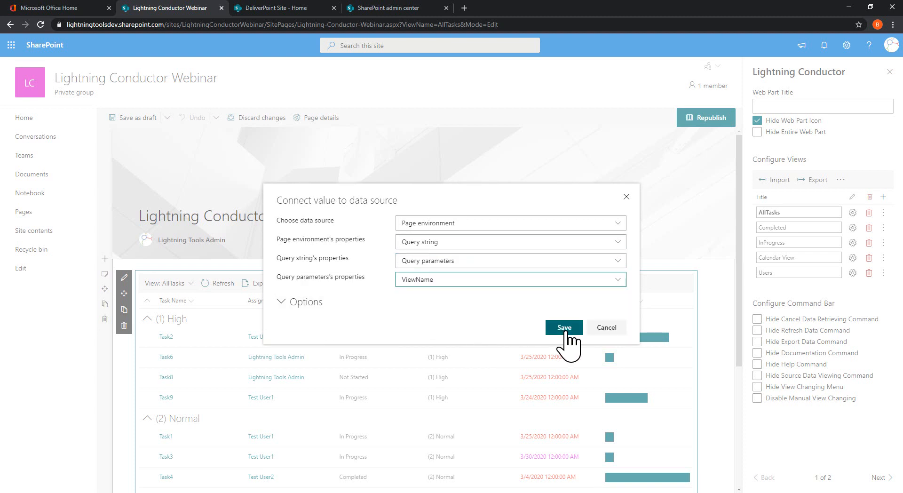
{"action": "left_click", "coordinate": [564, 327]}
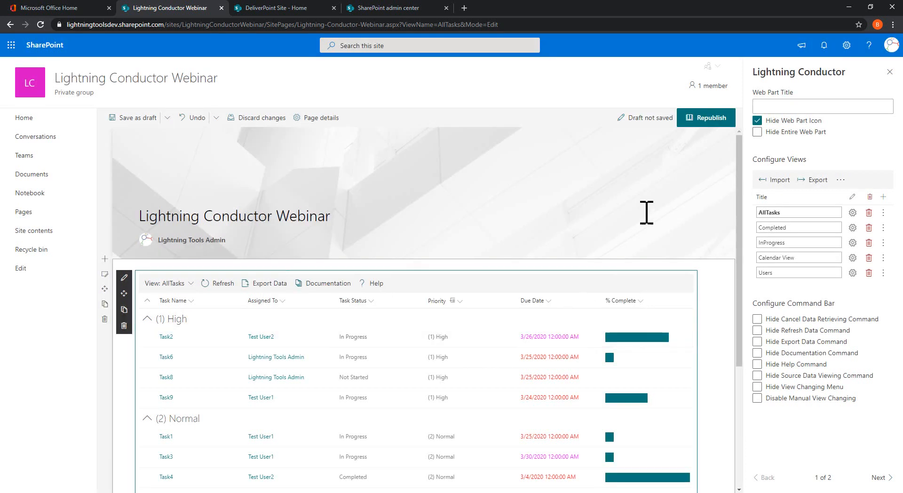
{"action": "left_click", "coordinate": [706, 122]}
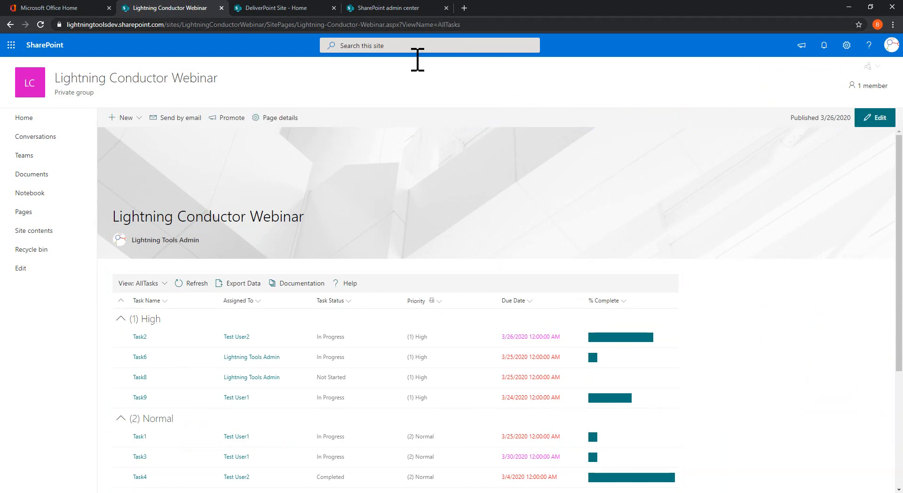
Check the available view names, change the ViewName value in the page URL to Completed, and load the page
{"action": "left_click", "coordinate": [163, 288]}
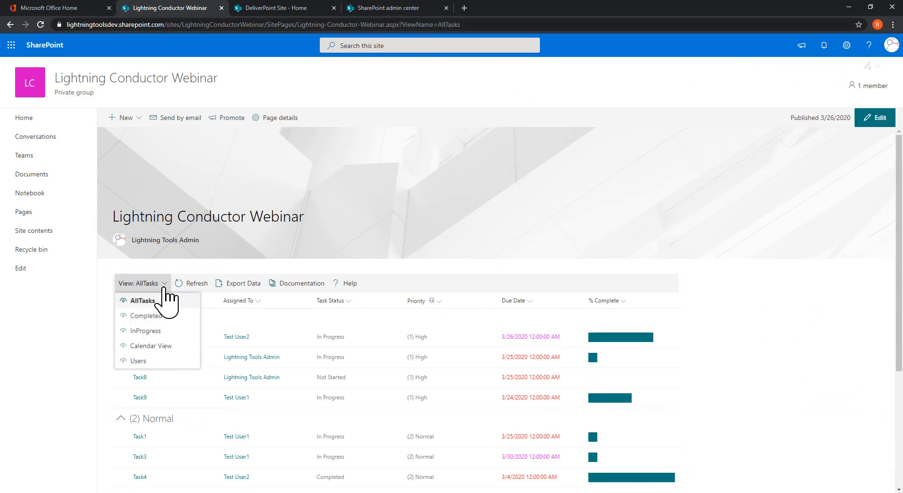
{"action": "left_click", "coordinate": [164, 300]}
{"action": "left_click", "coordinate": [441, 25]}
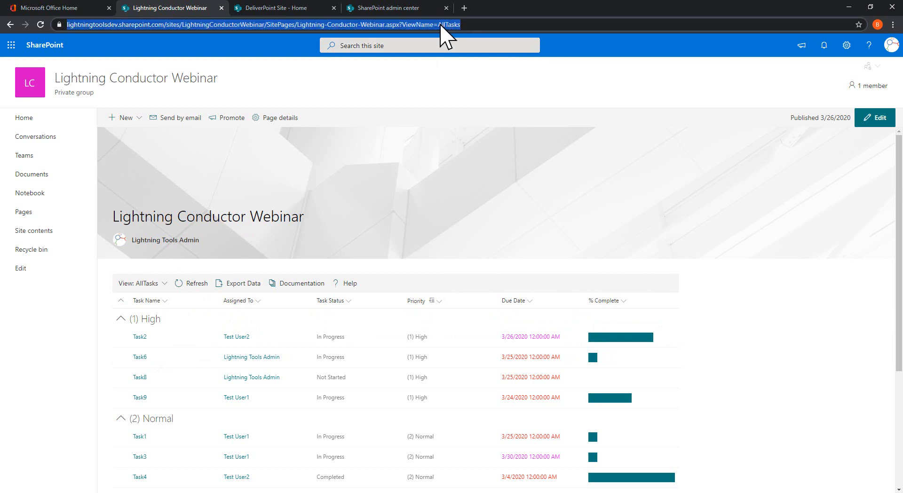
{"action": "left_click", "coordinate": [457, 25]}
{"action": "left_click_drag", "start_coordinate": [462, 28], "coordinate": [526, 32]}
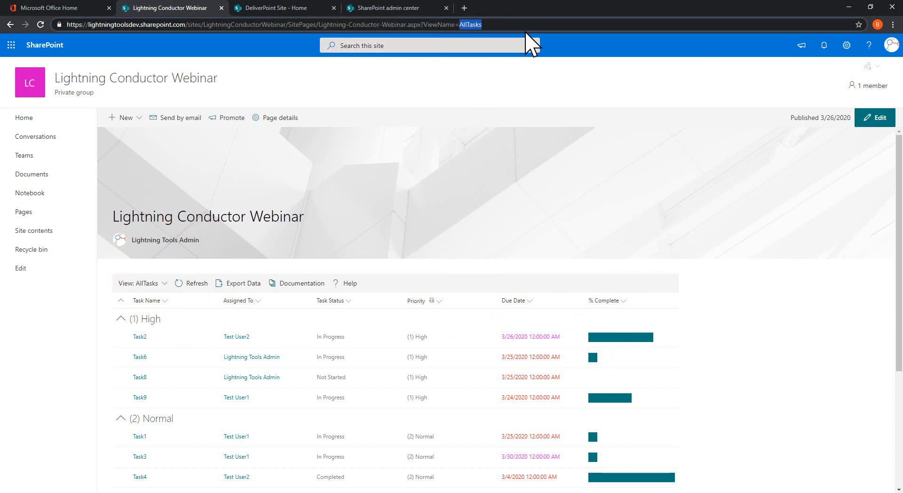
{"action": "type", "text": "Com"}
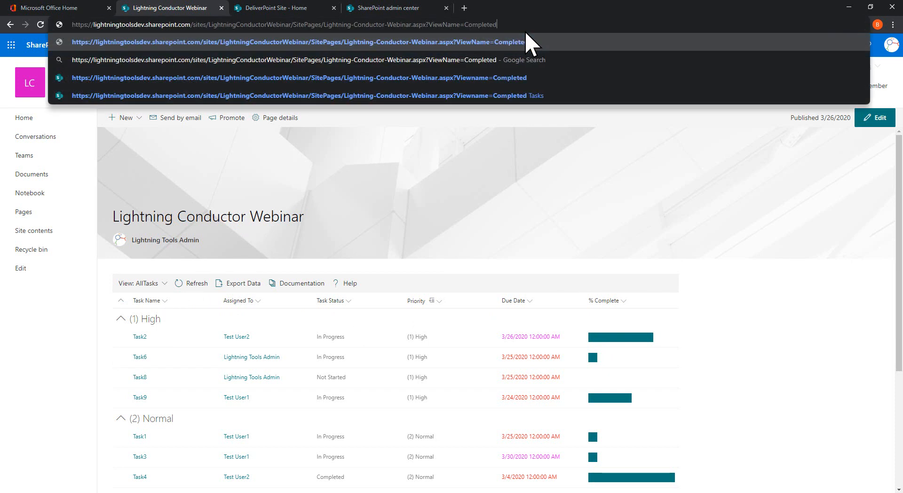
{"action": "type", "text": "pleted"}
{"action": "key", "text": "Return"}
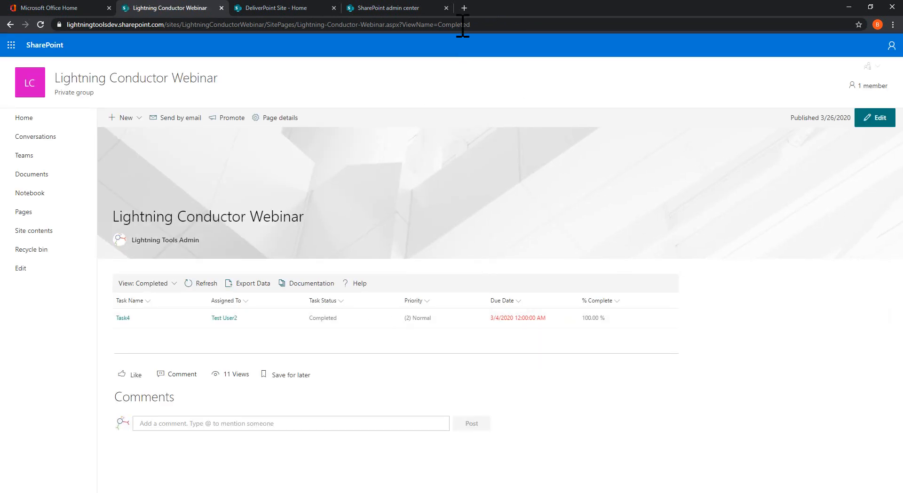
Change the ViewName value in the page URL to Calendar and load the page
{"action": "left_click", "coordinate": [444, 25]}
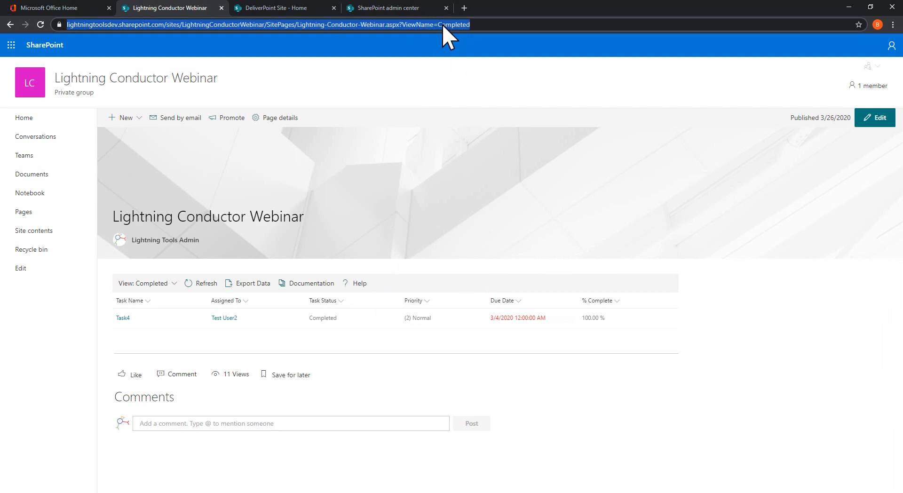
{"action": "left_click", "coordinate": [444, 26]}
{"action": "double_click", "coordinate": [463, 28]}
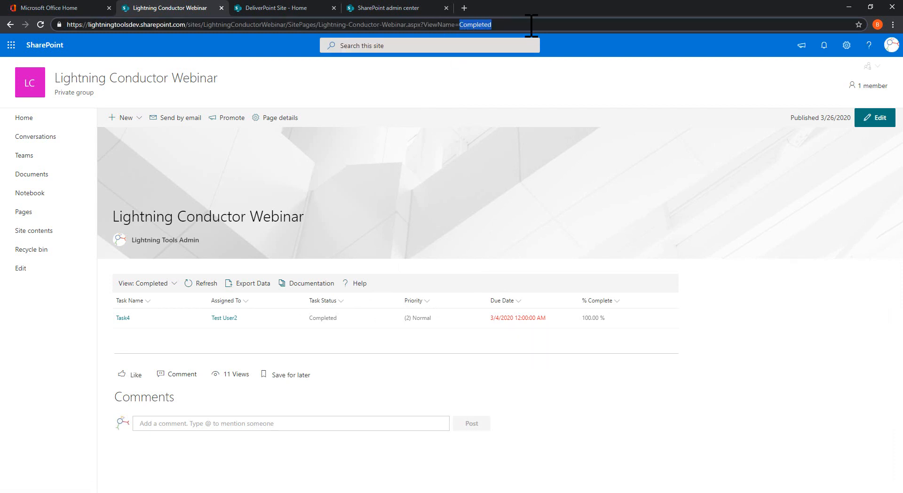
{"action": "type", "text": "C"}
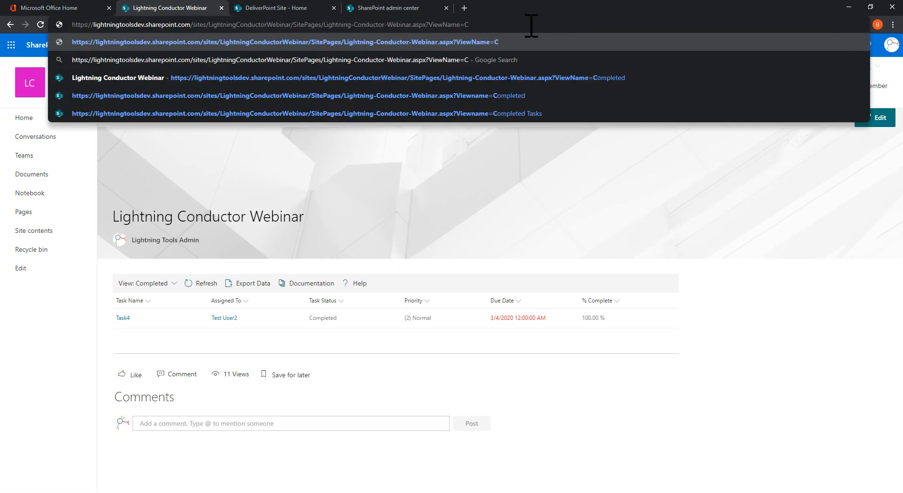
{"action": "type", "text": "alendar"}
{"action": "key", "text": "Return"}
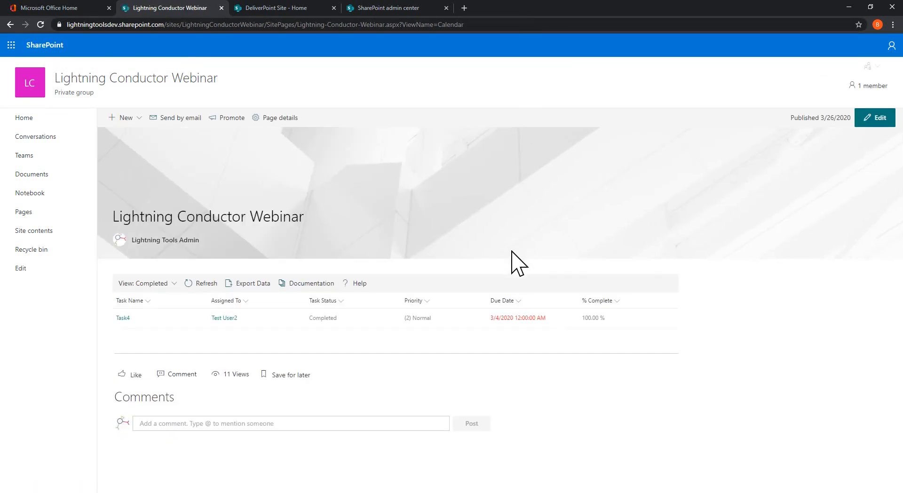
Check the available view names, change the ViewName value in the page URL to Calendar View, and load the page
{"action": "left_click", "coordinate": [175, 284]}
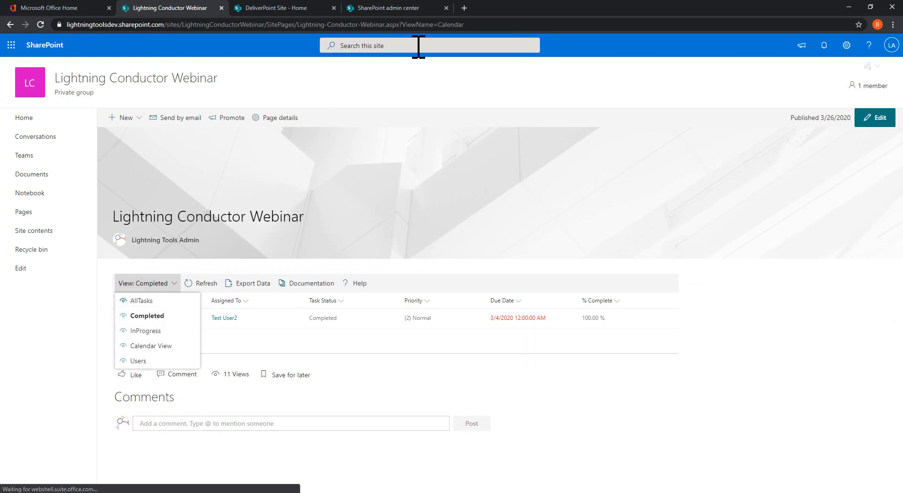
{"action": "left_click", "coordinate": [485, 25]}
{"action": "left_click", "coordinate": [486, 25]}
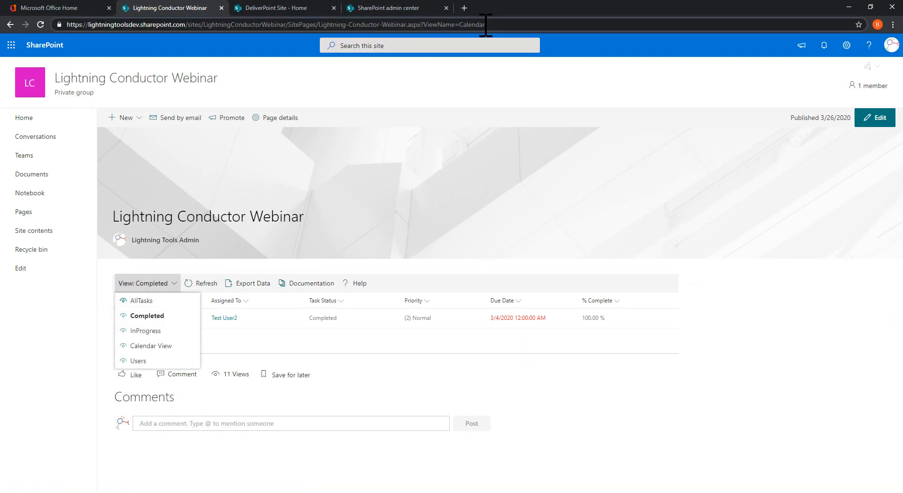
{"action": "type", "text": "View"}
{"action": "key", "text": "Return"}
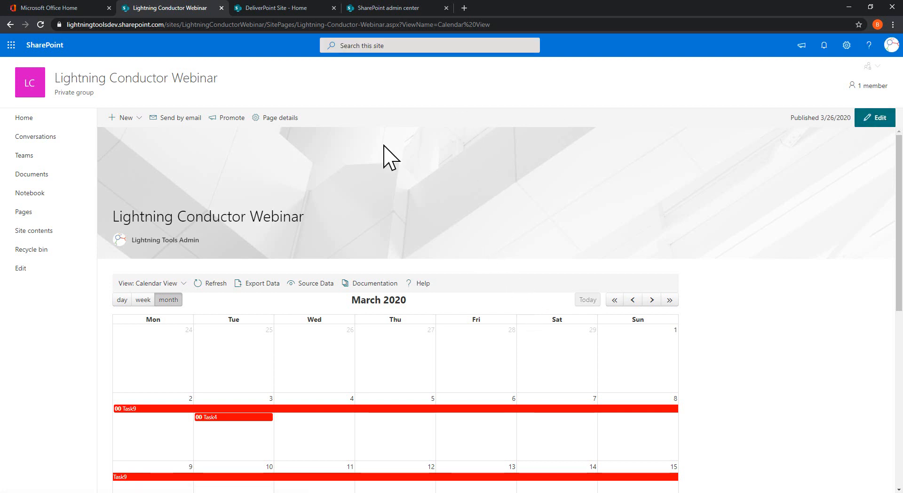
Switch the task list to the AllTasks view and put the page in edit mode
{"action": "left_click", "coordinate": [186, 284]}
{"action": "left_click", "coordinate": [153, 303]}
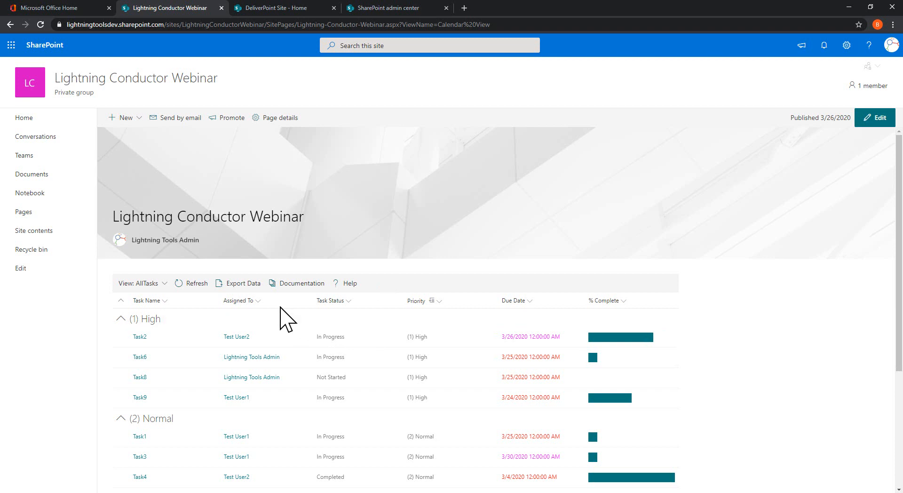
{"action": "left_click", "coordinate": [255, 302]}
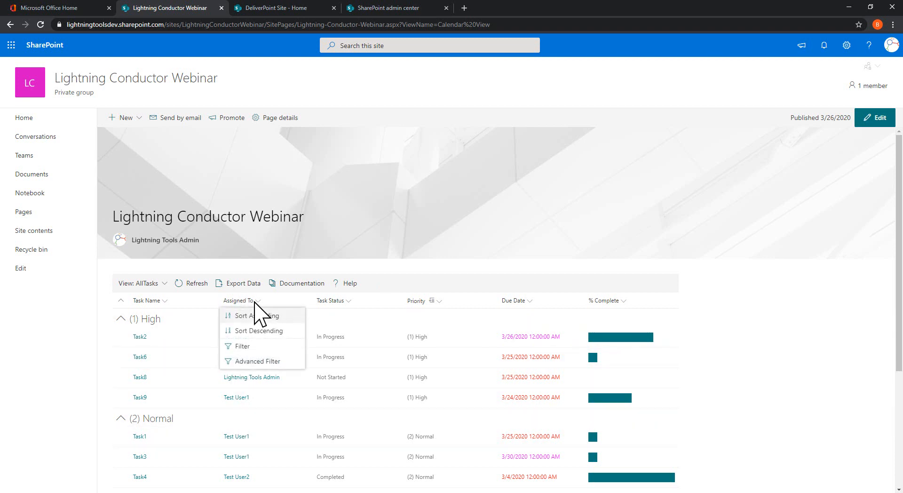
{"action": "left_click", "coordinate": [876, 119]}
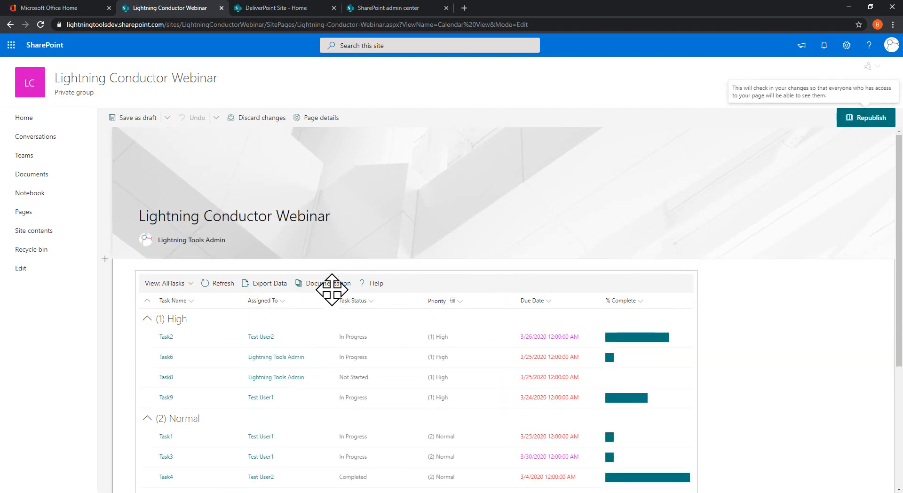
Open the conditional formatting settings of the Assigned To column
{"action": "left_click", "coordinate": [283, 301]}
{"action": "left_click", "coordinate": [283, 301]}
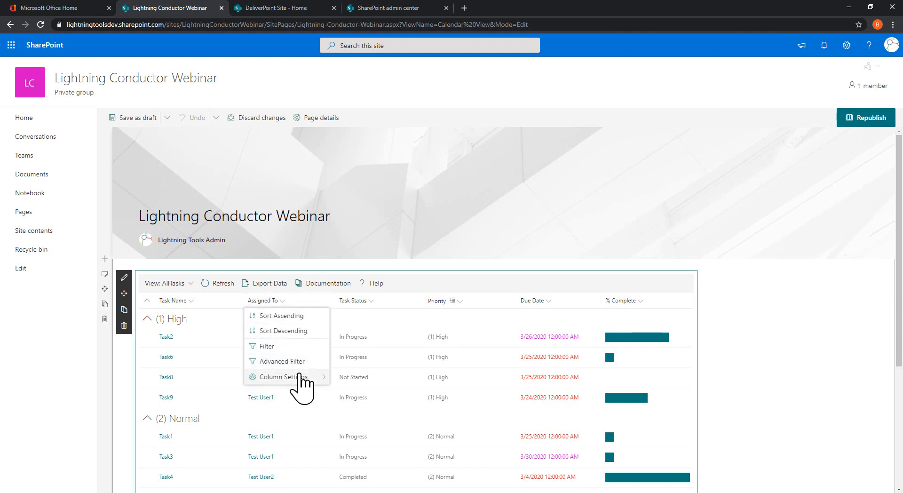
{"action": "mouse_move", "coordinate": [301, 377]}
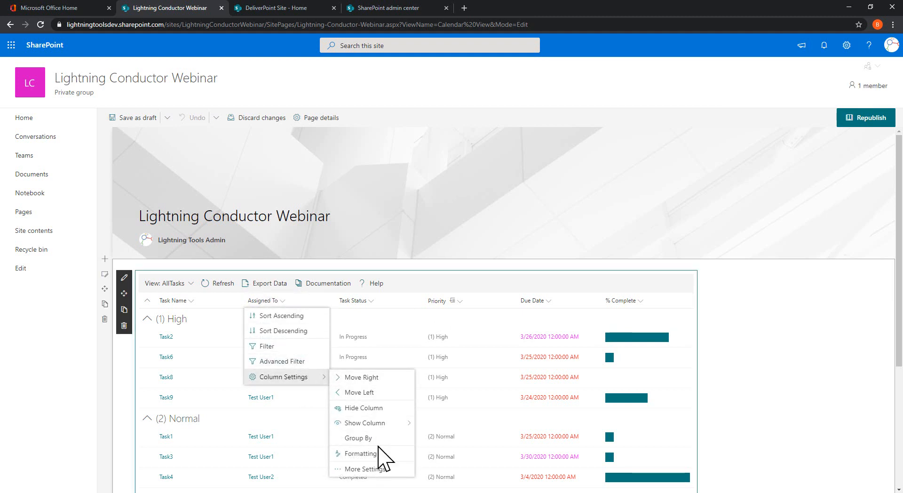
{"action": "left_click", "coordinate": [360, 453]}
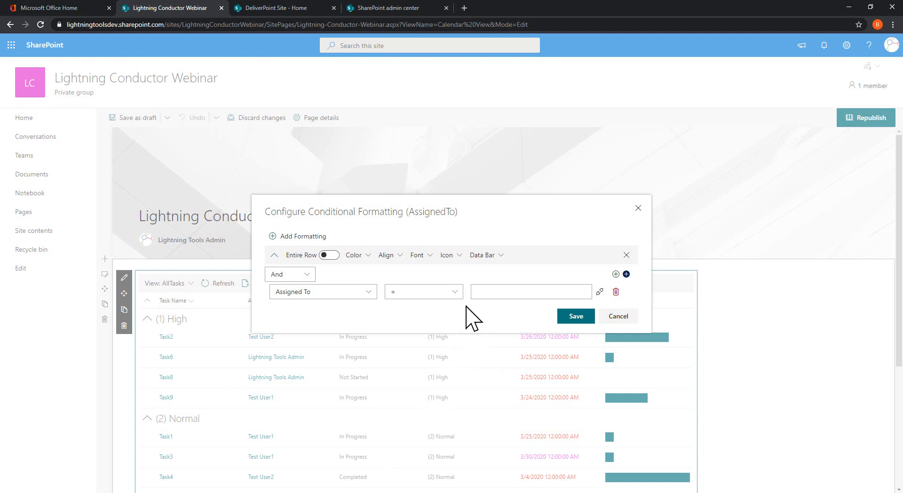
Set the Assigned To condition to Like and connect its value to Page environment, Current user information, User name
{"action": "left_click", "coordinate": [421, 293]}
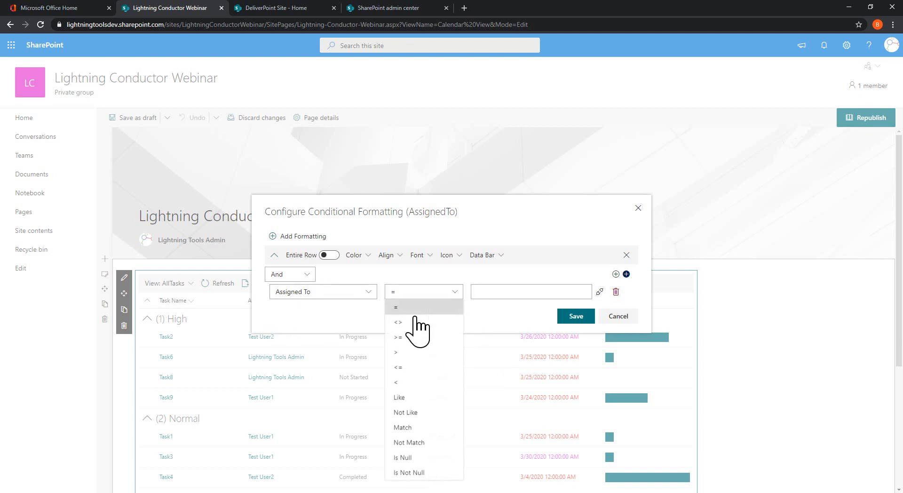
{"action": "left_click", "coordinate": [400, 397]}
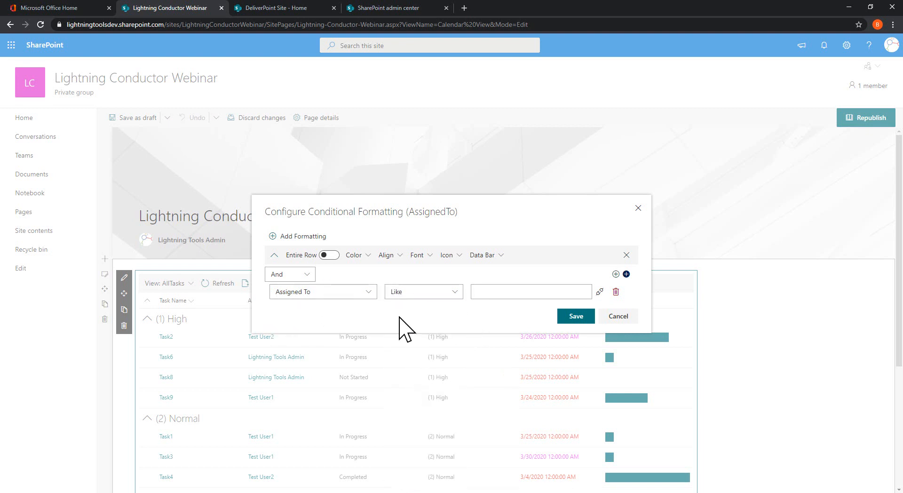
{"action": "left_click", "coordinate": [600, 292]}
{"action": "left_click", "coordinate": [615, 253]}
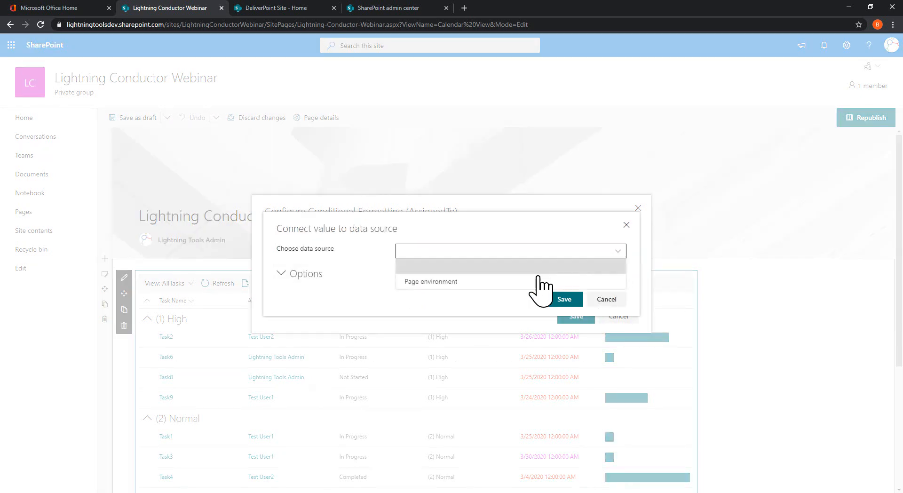
{"action": "left_click", "coordinate": [500, 280]}
{"action": "left_click", "coordinate": [465, 262]}
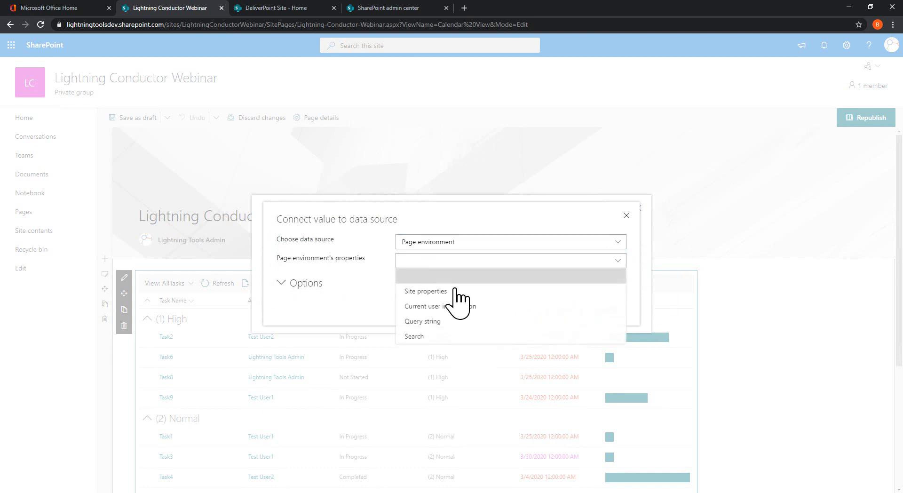
{"action": "left_click", "coordinate": [425, 312]}
{"action": "left_click", "coordinate": [508, 270]}
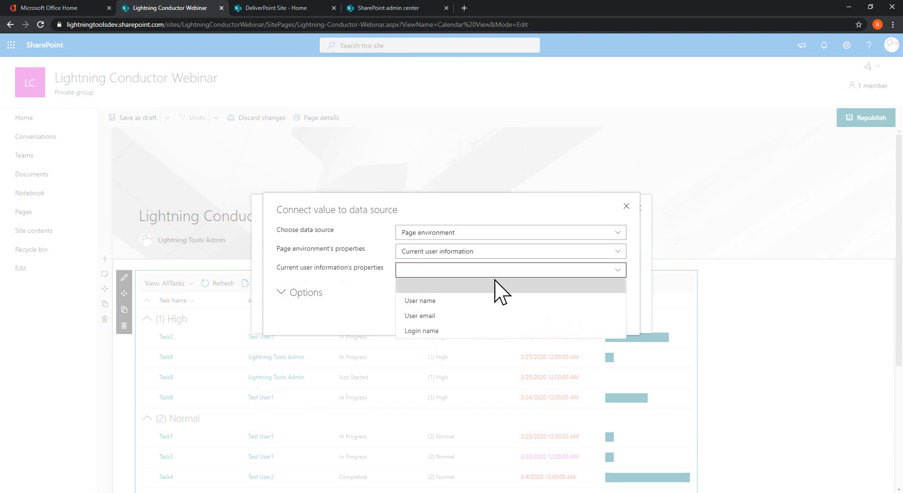
{"action": "left_click", "coordinate": [435, 302]}
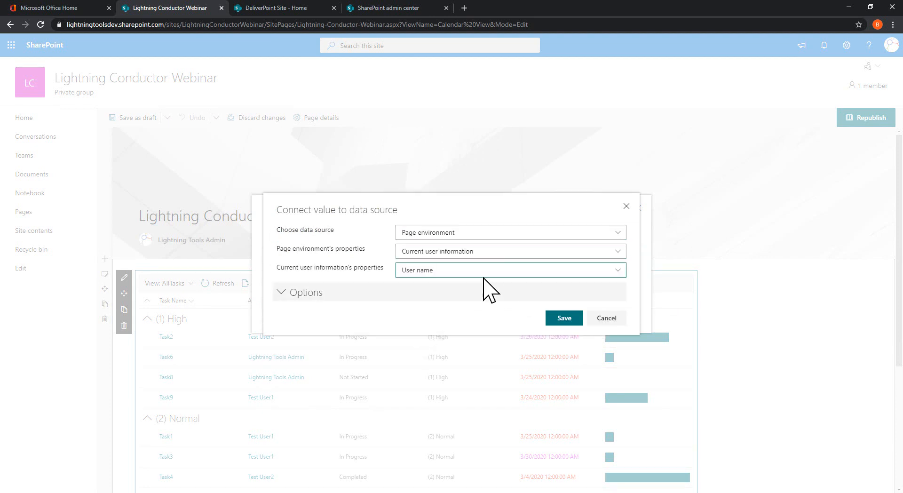
{"action": "left_click", "coordinate": [564, 319]}
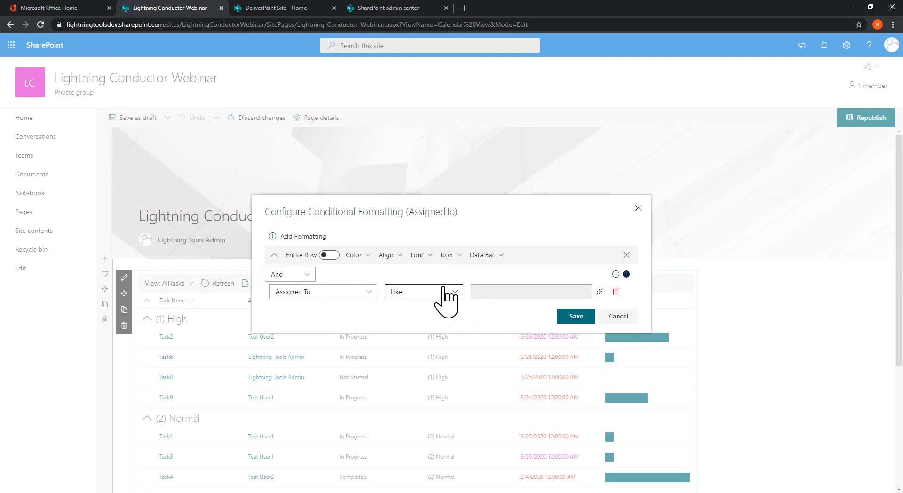
Add a filled circle icon with the theme color as fore color to the Assigned To rule and save the conditional formatting
{"action": "left_click", "coordinate": [453, 256]}
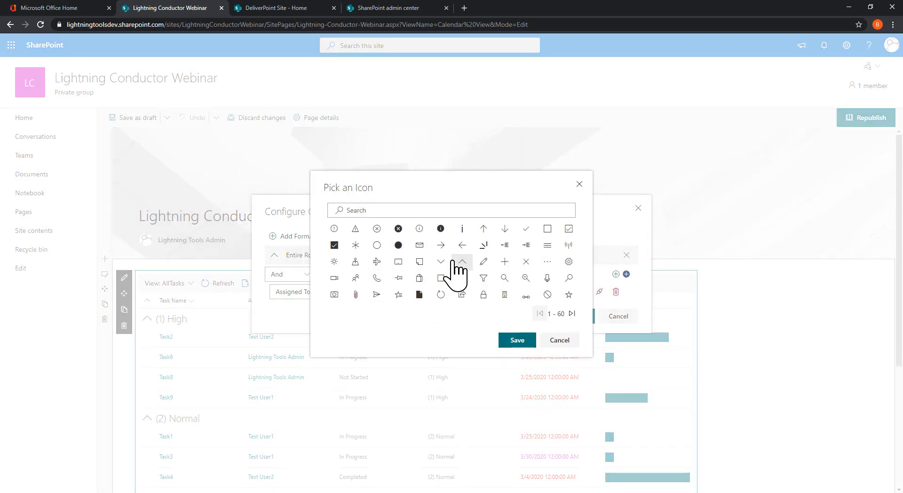
{"action": "left_click", "coordinate": [397, 245]}
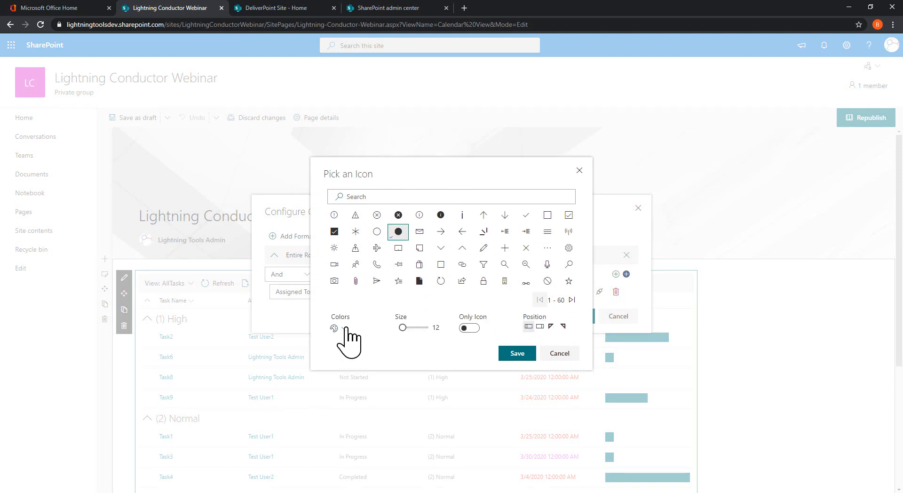
{"action": "left_click", "coordinate": [342, 328]}
{"action": "mouse_move", "coordinate": [356, 348]}
{"action": "left_click", "coordinate": [454, 255]}
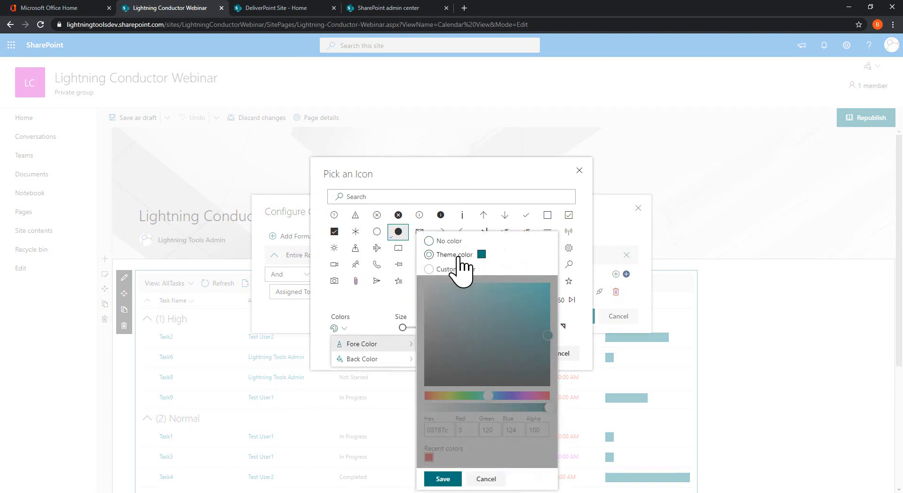
{"action": "left_click", "coordinate": [443, 479]}
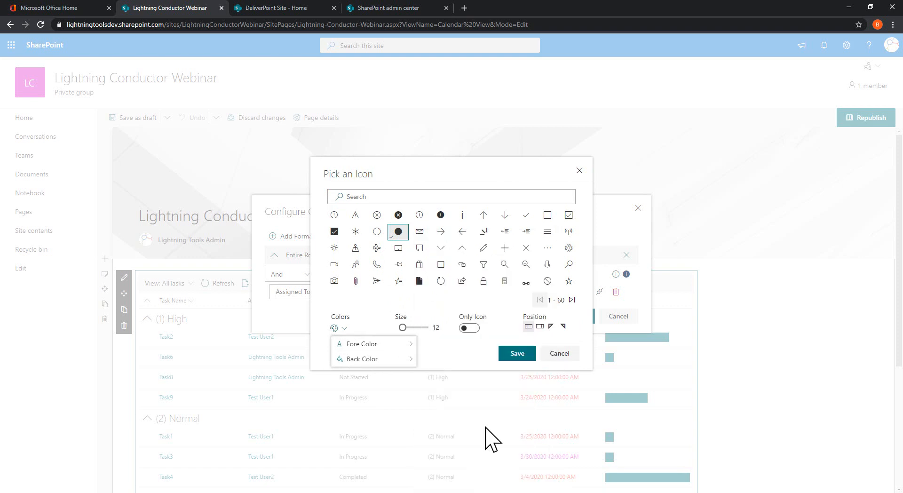
{"action": "left_click", "coordinate": [517, 353]}
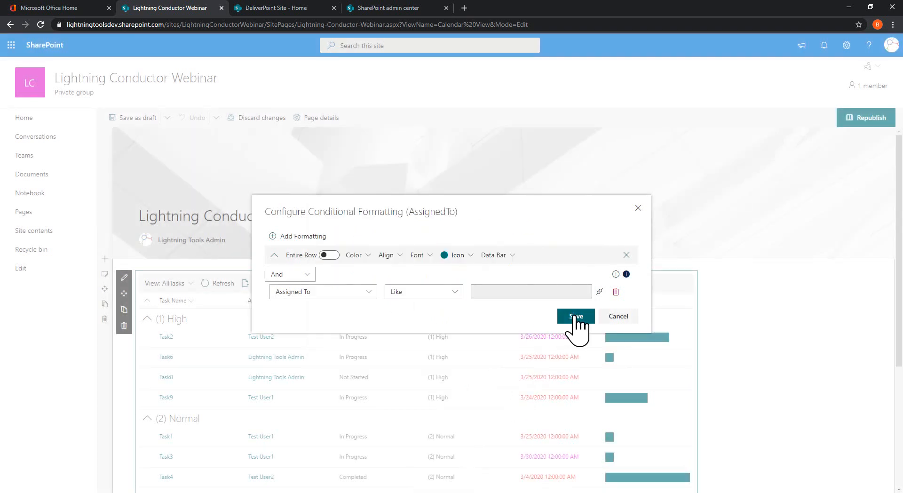
{"action": "left_click", "coordinate": [576, 316]}
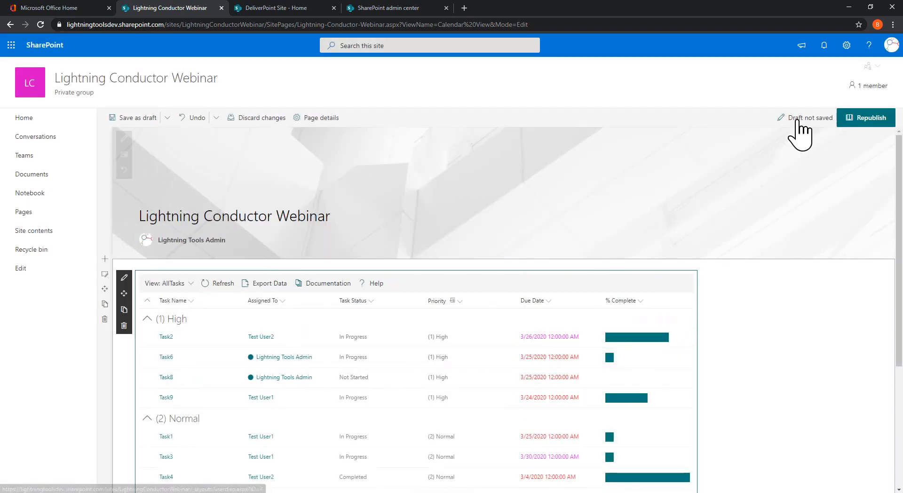